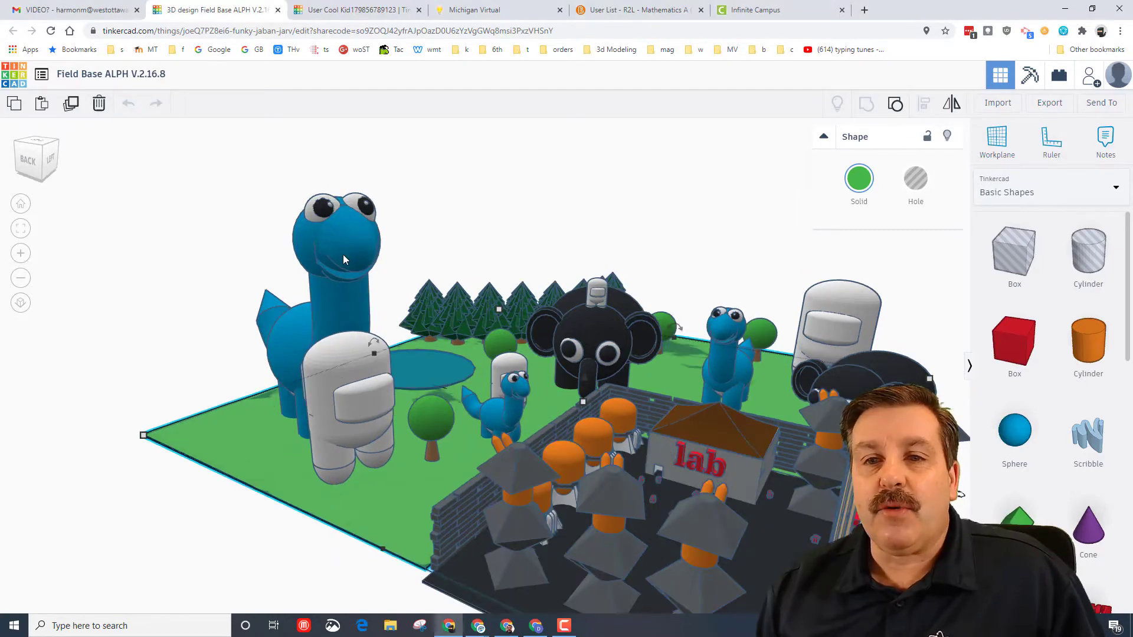
# Step: Try scaling the large blue dinosaur down to a height of 219, and undo the change
pyautogui.click(342, 253)
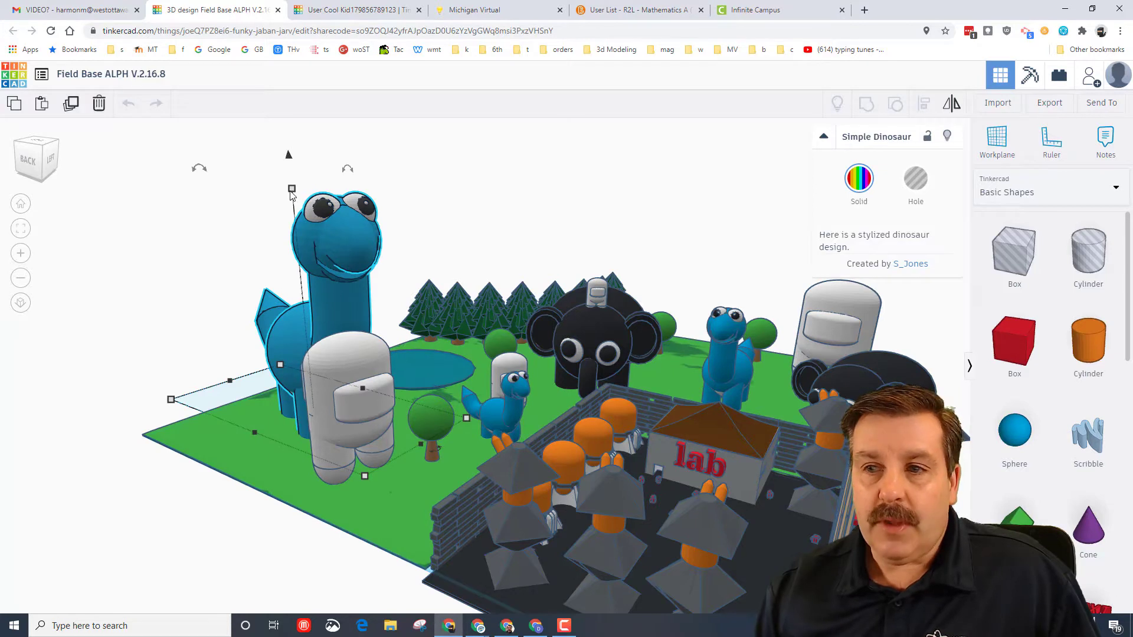
pyautogui.moveTo(291, 190); pyautogui.dragTo(297, 227)
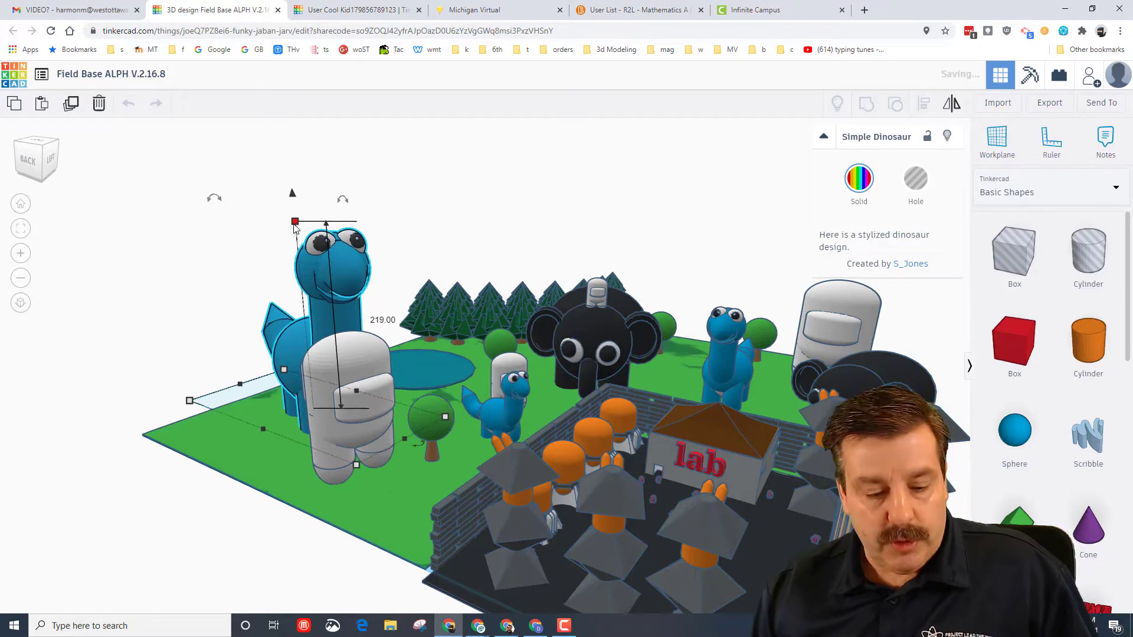
pyautogui.hotkey('ctrl', 'z')
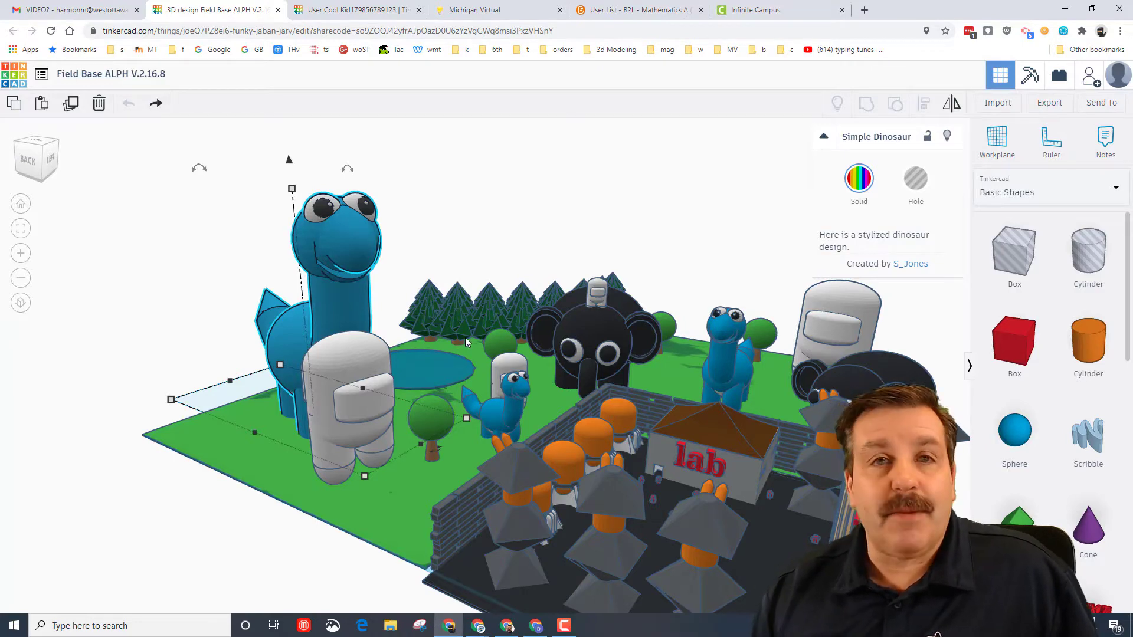
# Step: Examine the field base scene from several sides, including the animals, guard towers, rocket pad and fenced lab area
pyautogui.moveTo(524, 399); pyautogui.dragTo(511, 382, button='right')
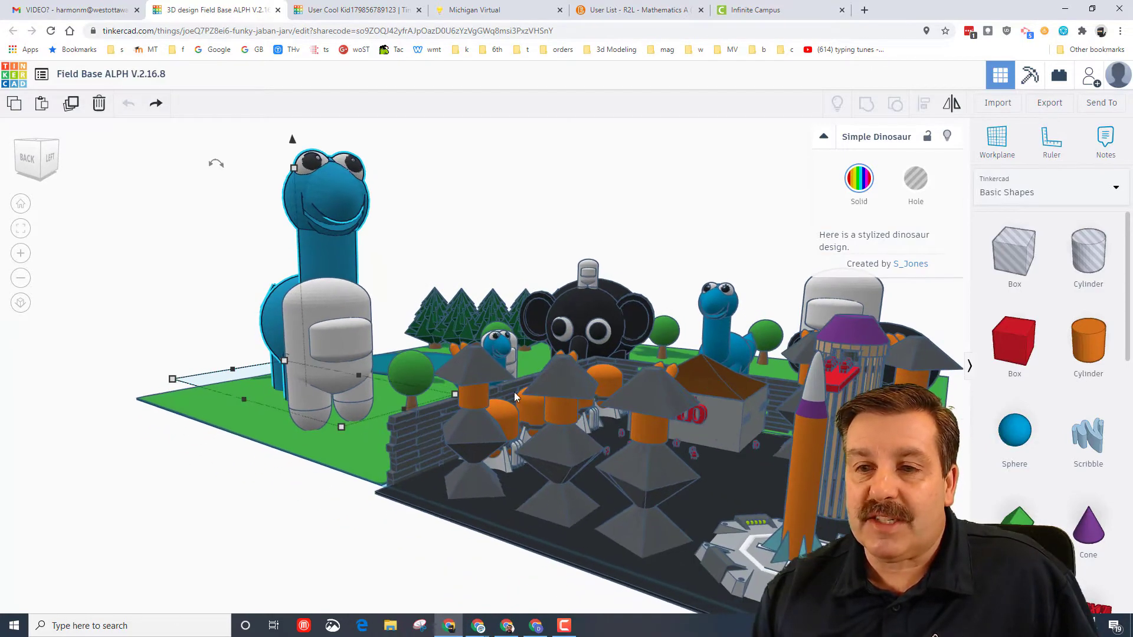
pyautogui.moveTo(421, 402); pyautogui.dragTo(473, 383, button='right')
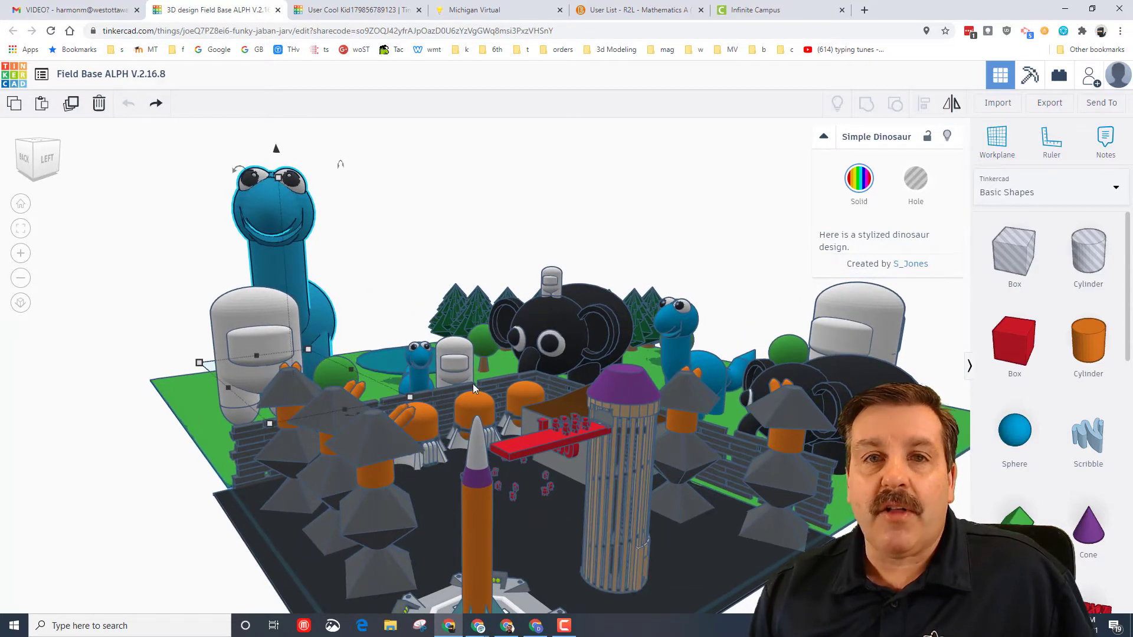
pyautogui.click(561, 345)
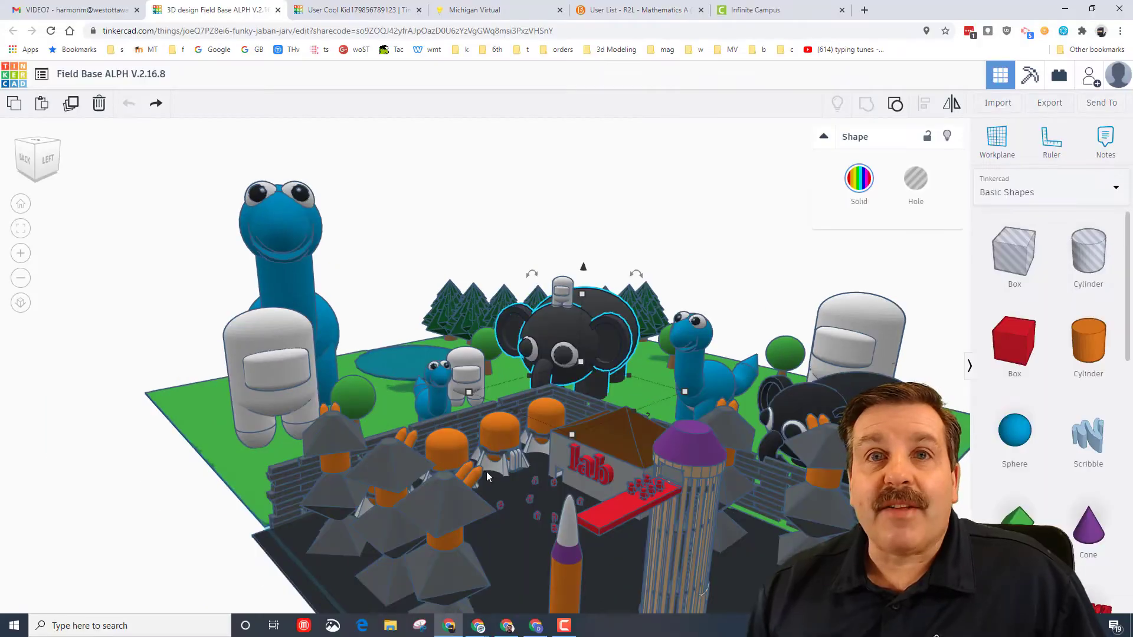
pyautogui.moveTo(486, 472); pyautogui.dragTo(412, 468, button='right')
pyautogui.click(357, 520)
pyautogui.scroll(5, 371, 515)
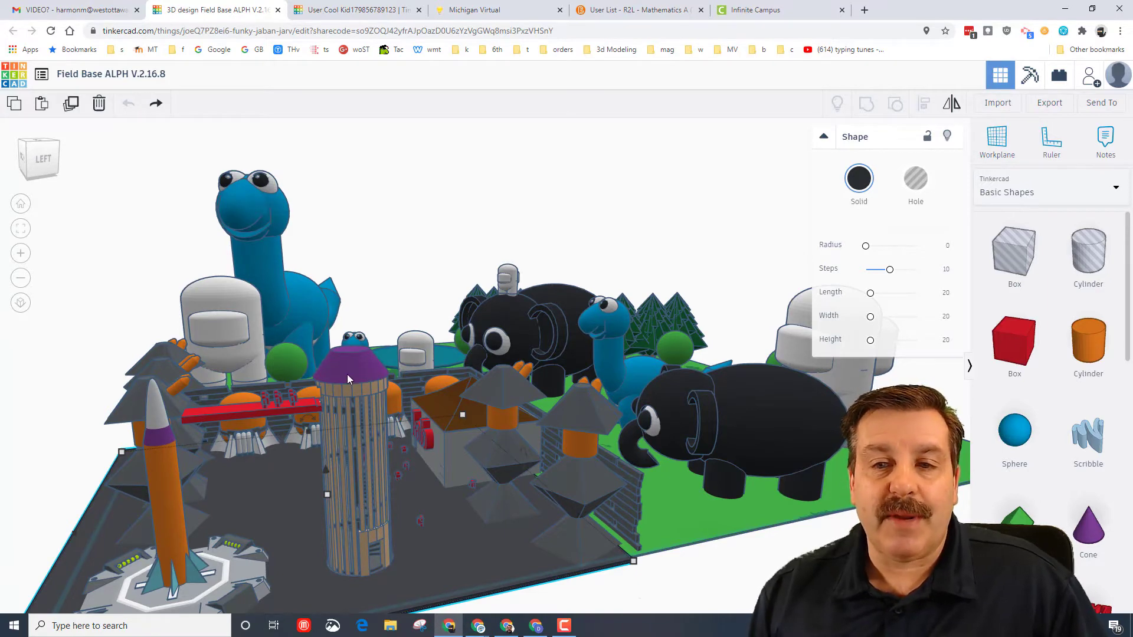
pyautogui.moveTo(182, 406); pyautogui.dragTo(201, 388, button='right')
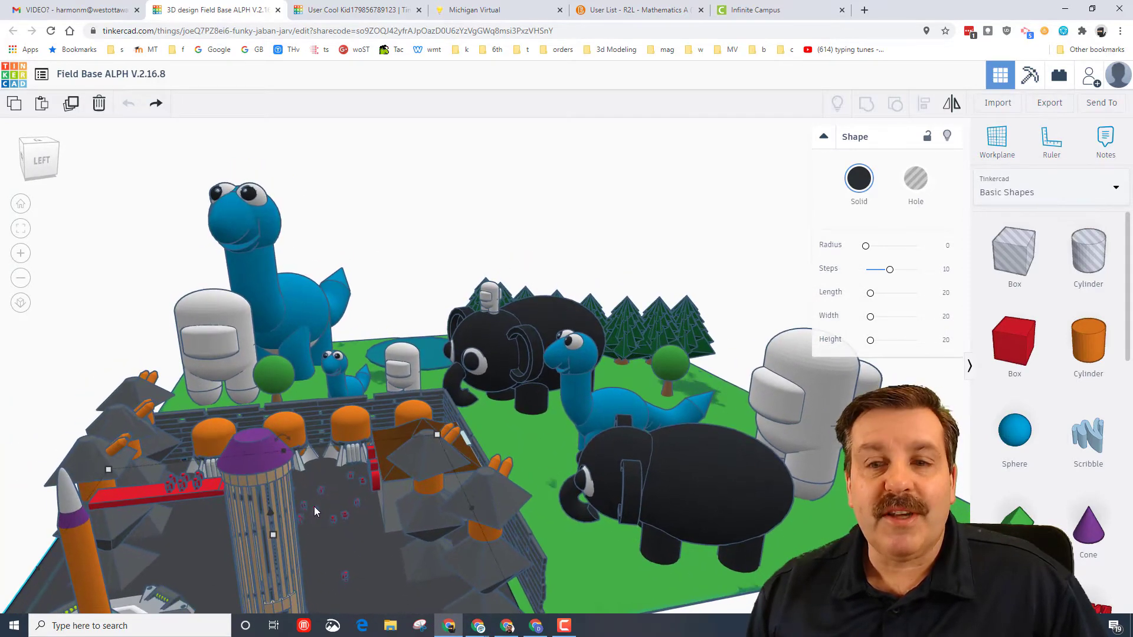
# Step: Select one of the small red AstroBots on the lab grounds and fit the view to it
pyautogui.click(334, 523)
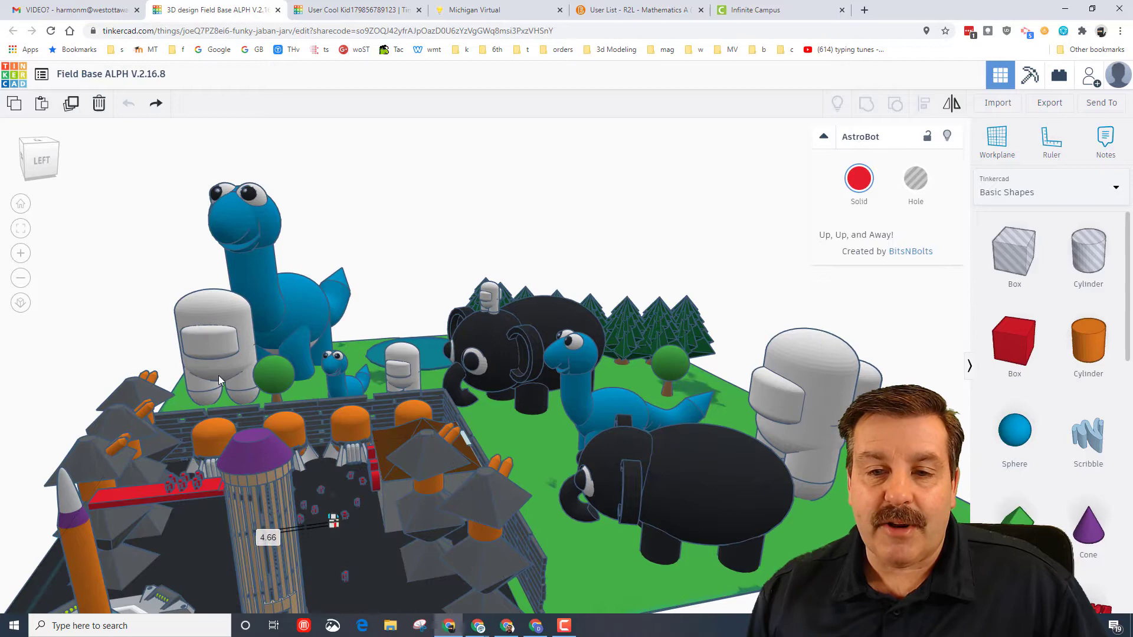
pyautogui.click(23, 230)
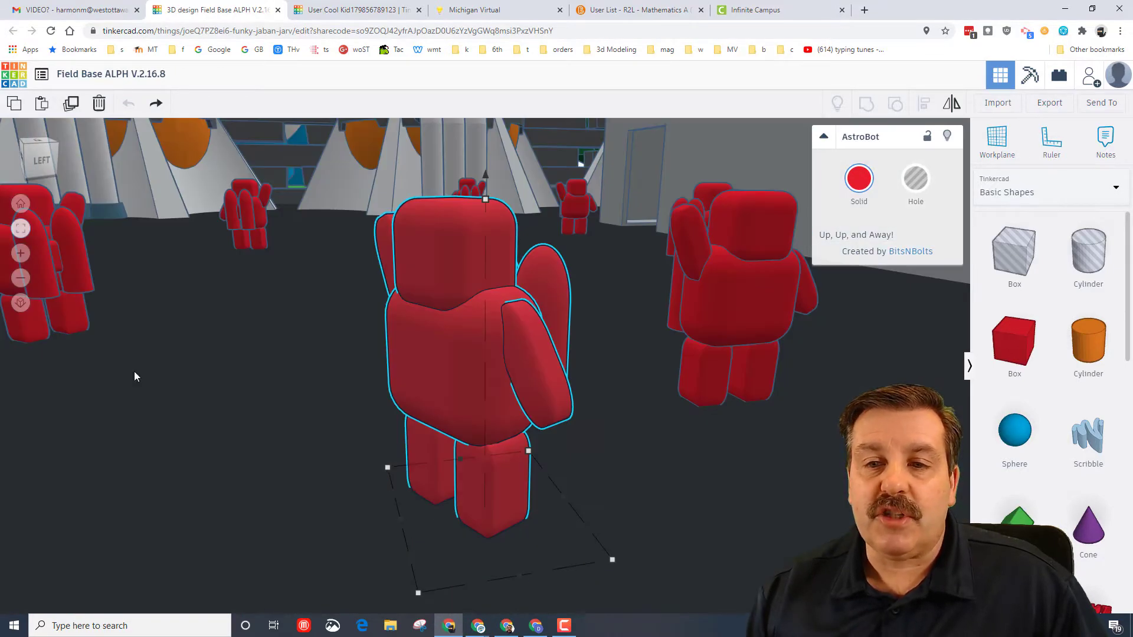
pyautogui.moveTo(134, 376); pyautogui.dragTo(264, 390, button='right')
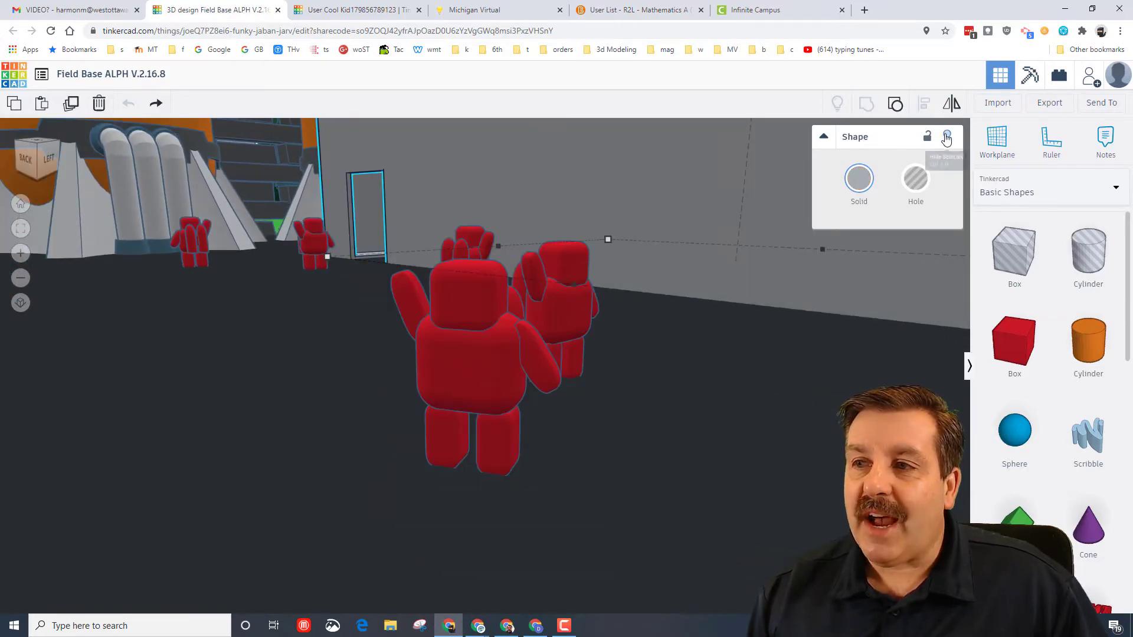
# Step: Hide the lab building's gray walls, its red lettering and its brown roof
pyautogui.click(946, 138)
pyautogui.scroll(2, 687, 261)
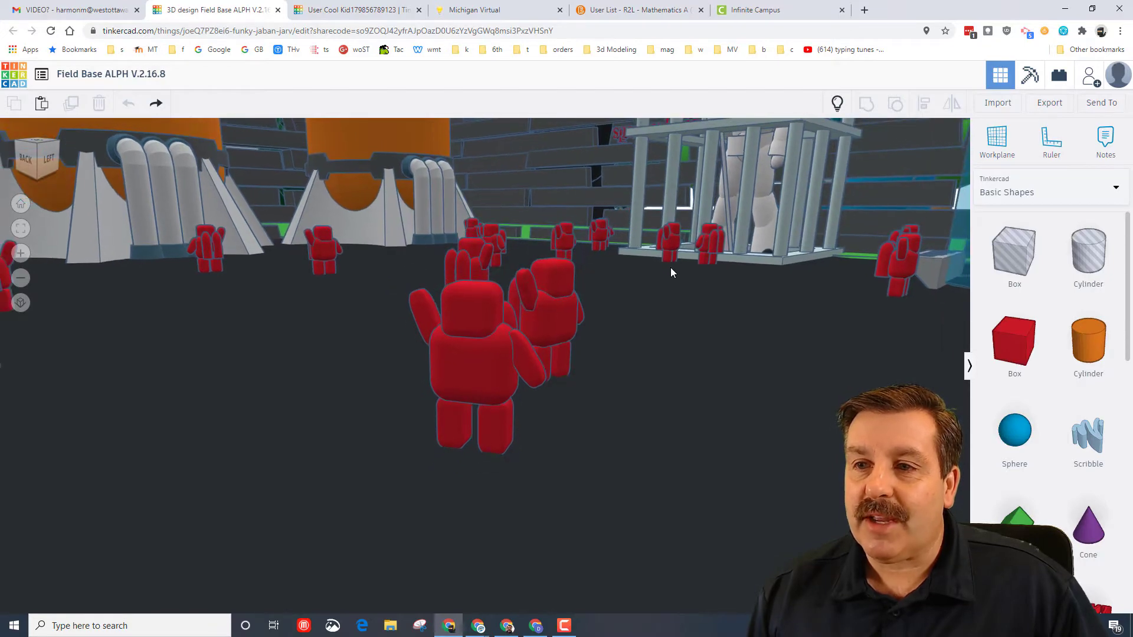
pyautogui.moveTo(671, 267); pyautogui.dragTo(642, 283, button='right')
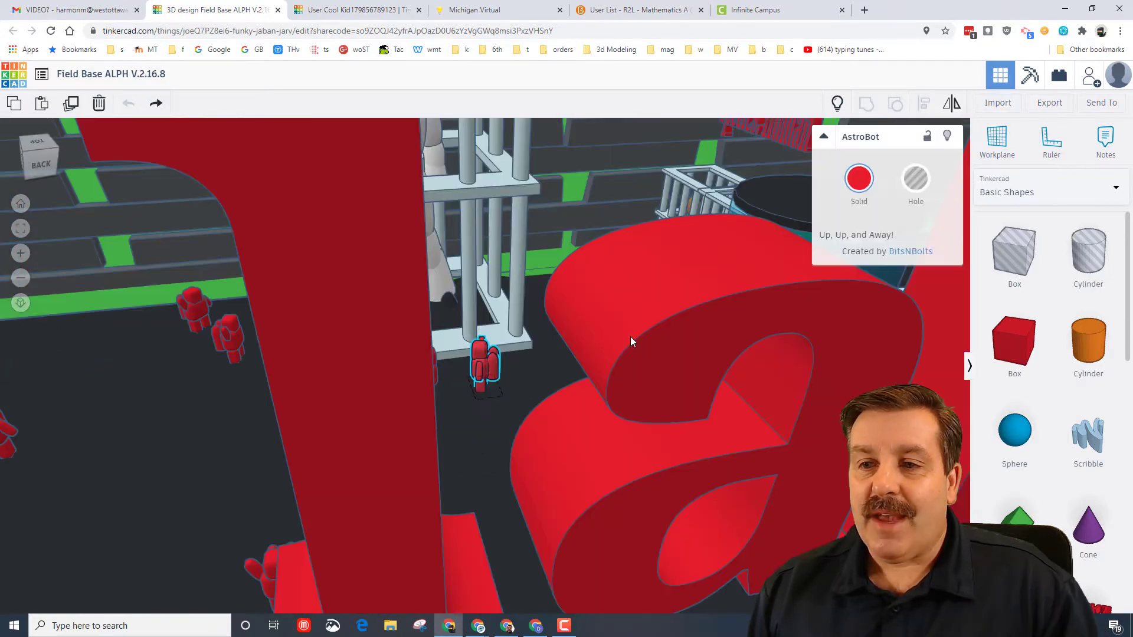
pyautogui.click(630, 339)
pyautogui.click(947, 139)
pyautogui.scroll(-4, 629, 335)
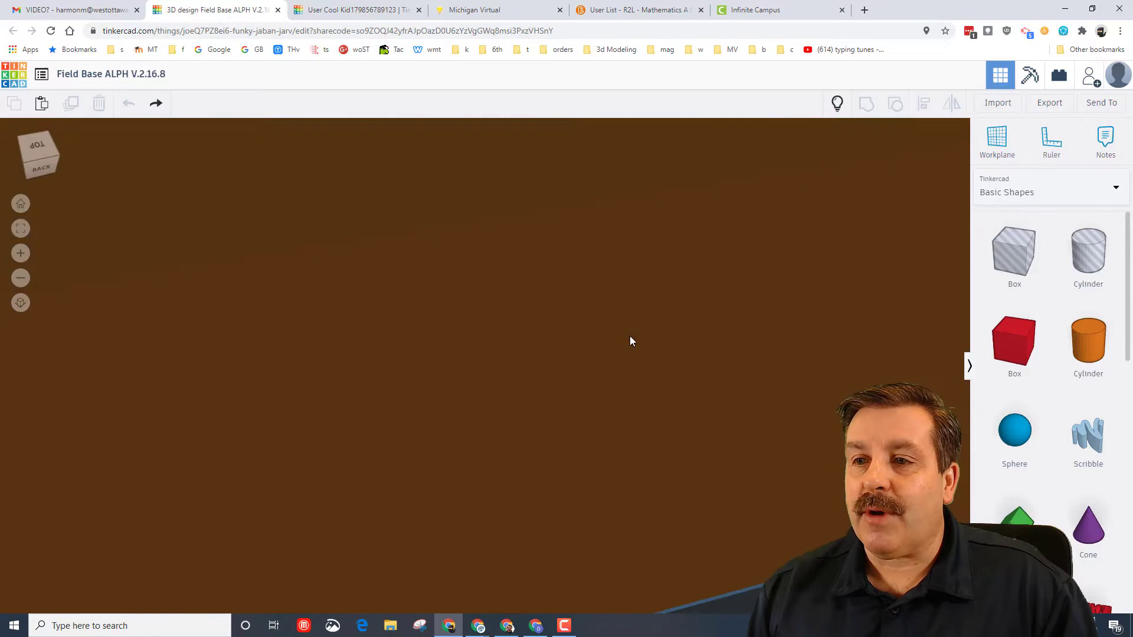
pyautogui.click(640, 344)
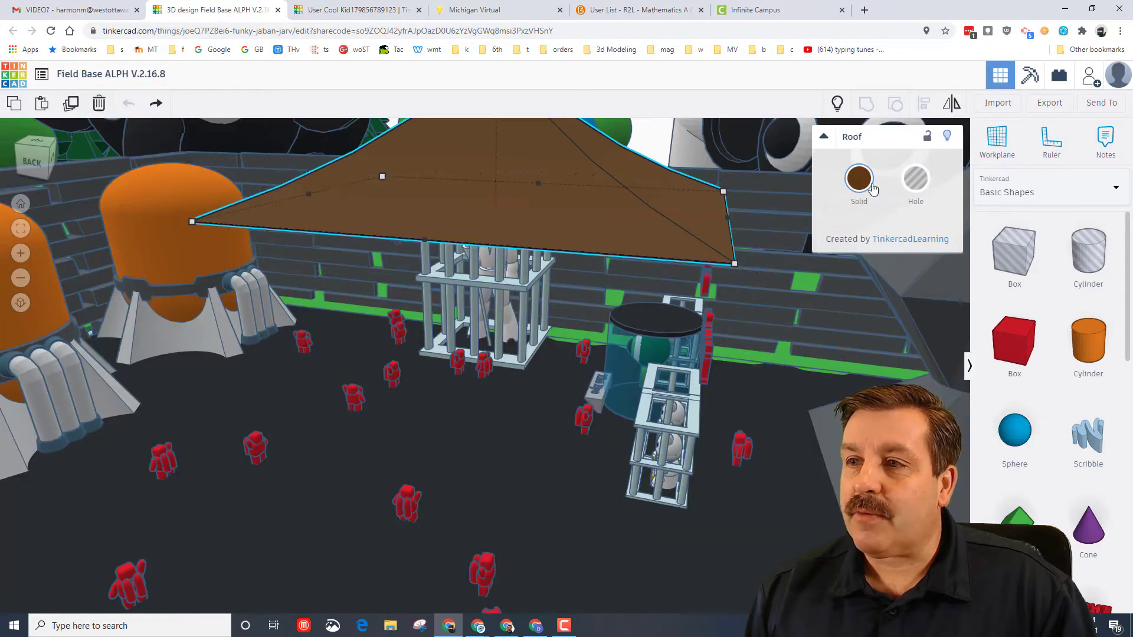
pyautogui.hotkey('ctrl', 'shift', 'h')
# Step: Inspect the caged specimens inside the lab and fit the view to the nearest caged Lucky Cat
pyautogui.moveTo(525, 363); pyautogui.dragTo(649, 373, button='right')
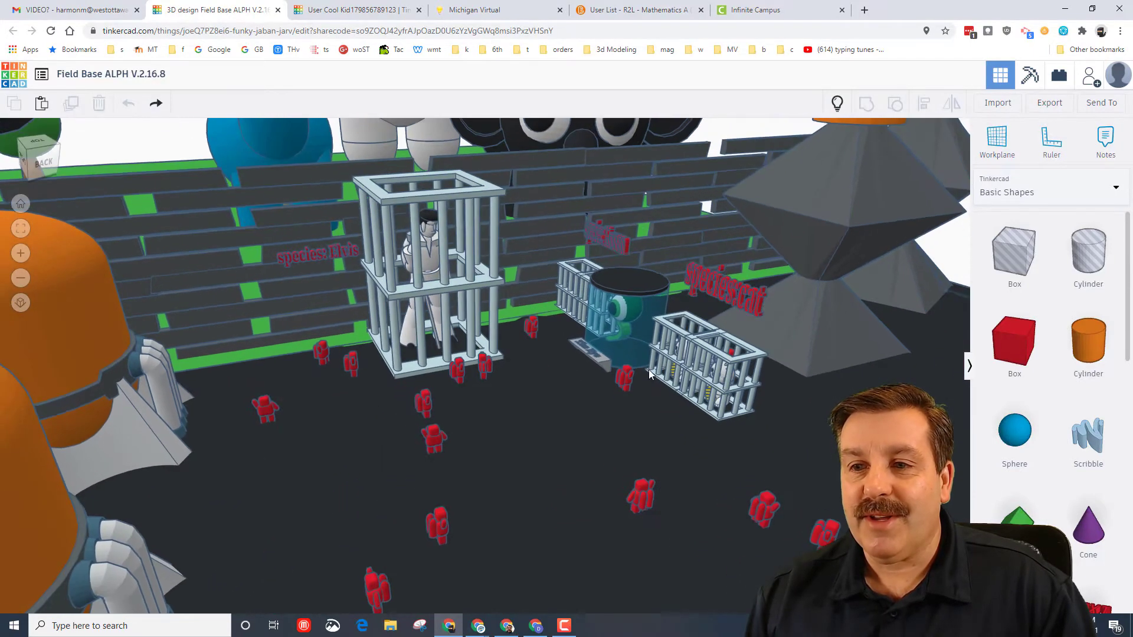
pyautogui.scroll(1, 554, 324)
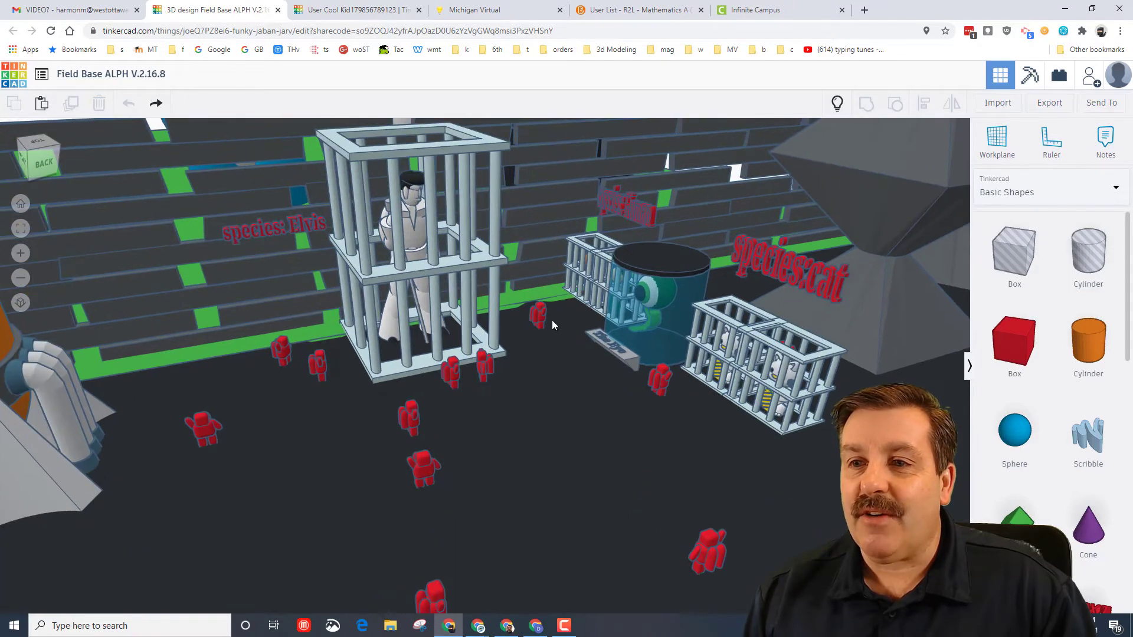
pyautogui.moveTo(554, 324); pyautogui.dragTo(624, 319, button='right')
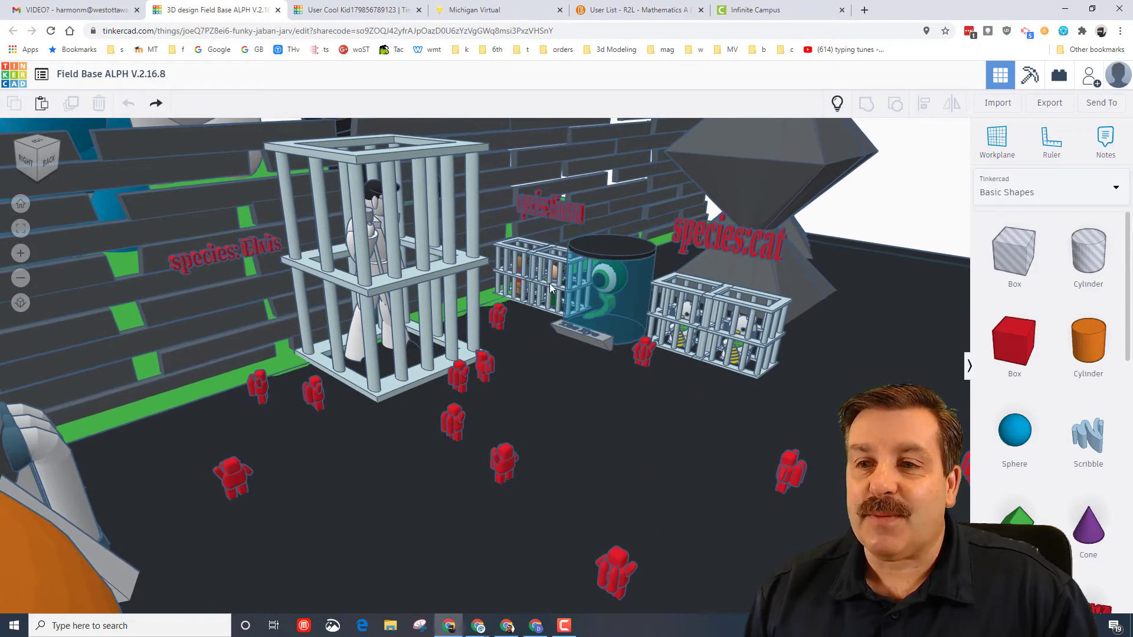
pyautogui.click(742, 332)
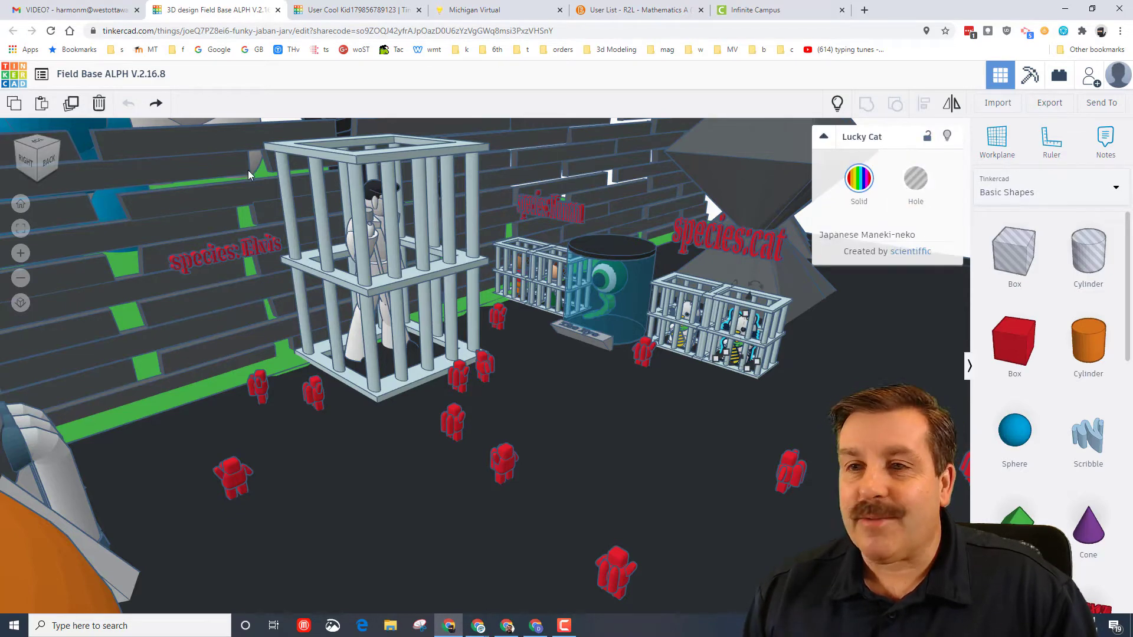
pyautogui.press('f')
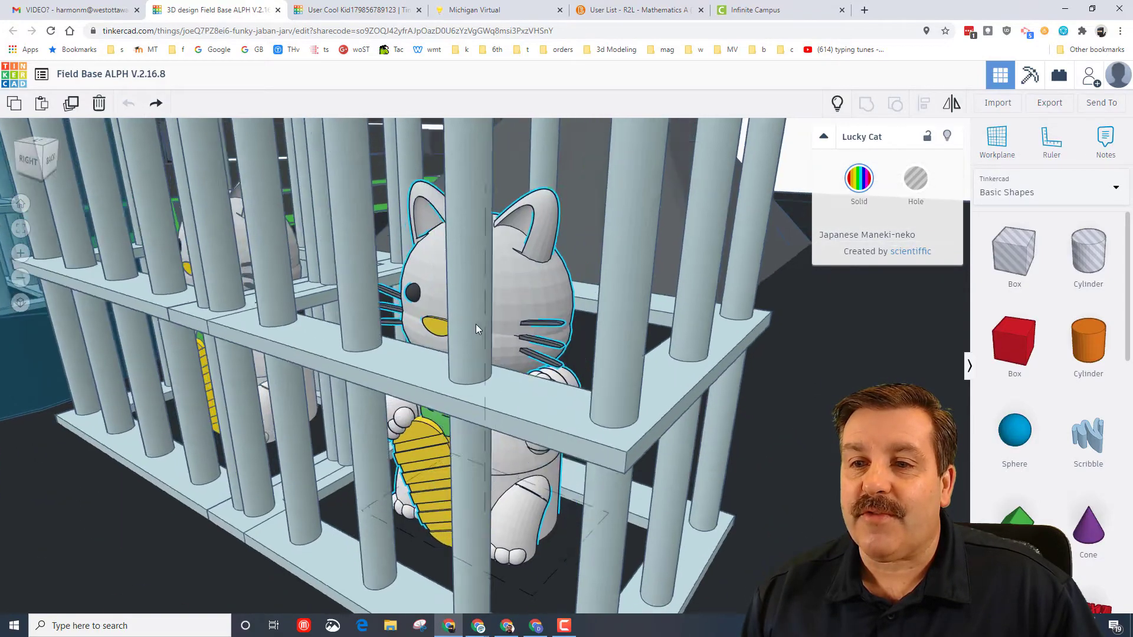
pyautogui.moveTo(476, 324); pyautogui.dragTo(261, 328, button='right')
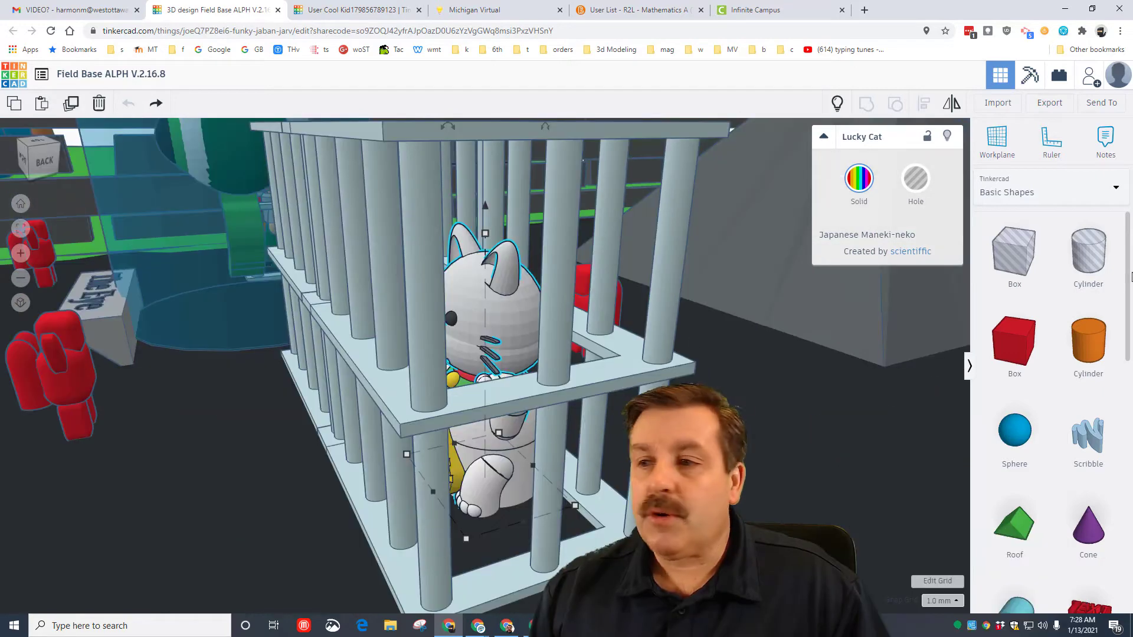
# Step: Open the Shape Library and browse all three pages of the Creatures & Characters category
pyautogui.click(1092, 198)
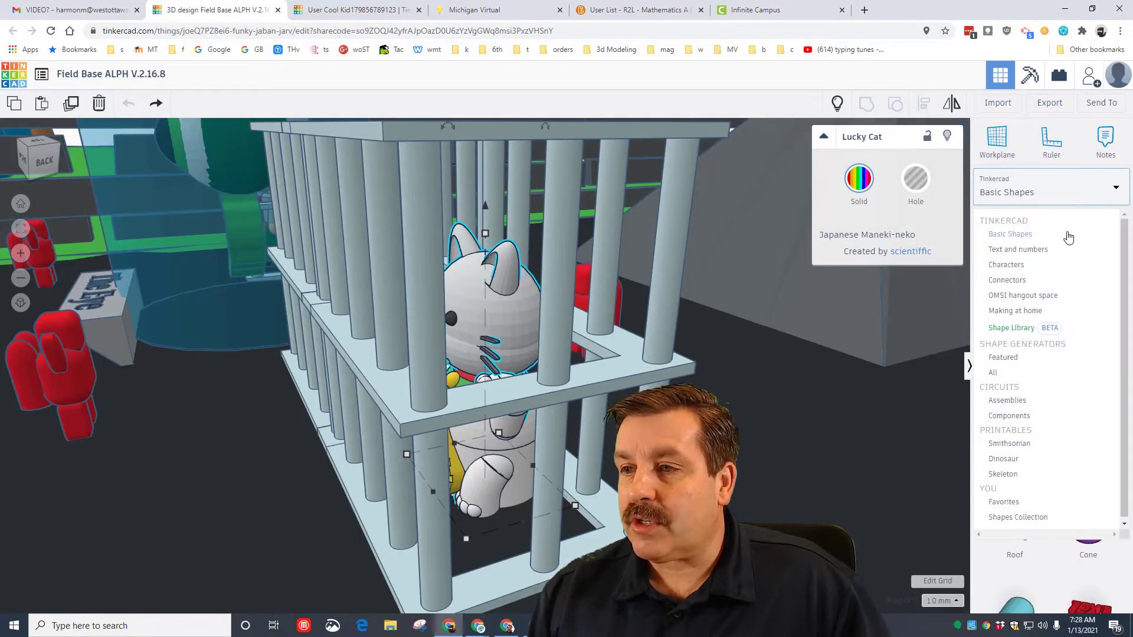
pyautogui.click(1008, 330)
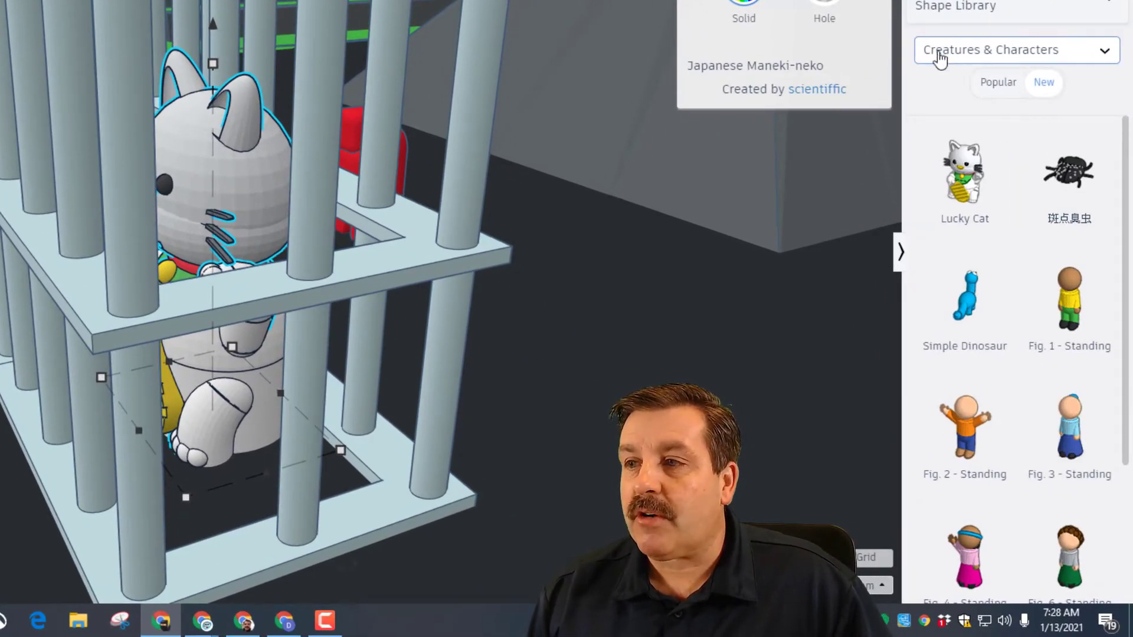
pyautogui.scroll(-3, 963, 165)
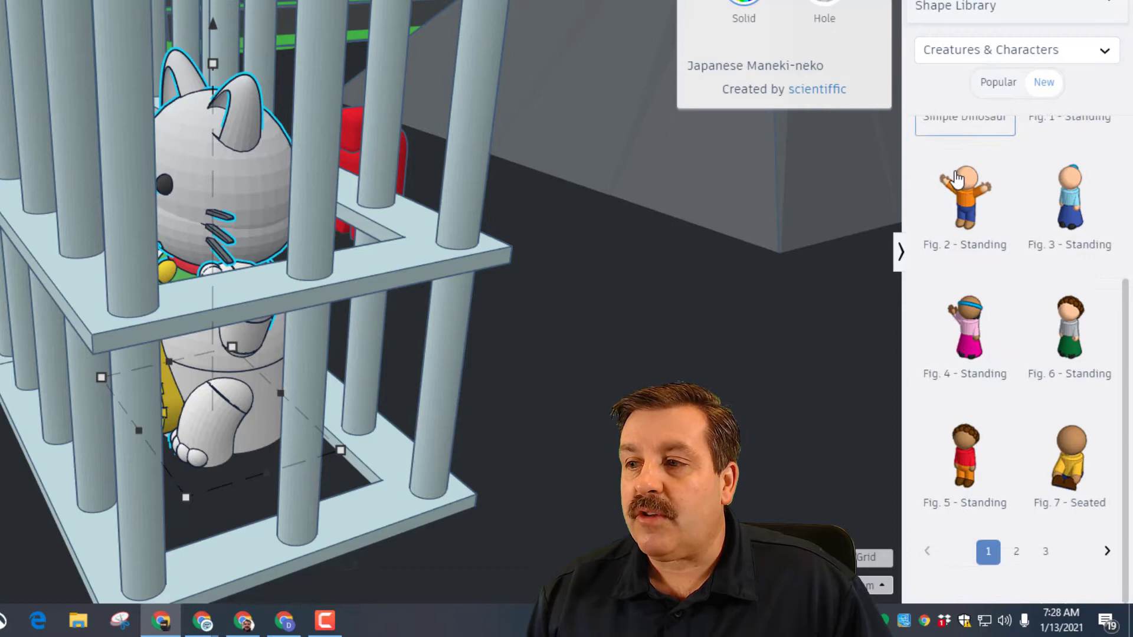
pyautogui.click(1015, 589)
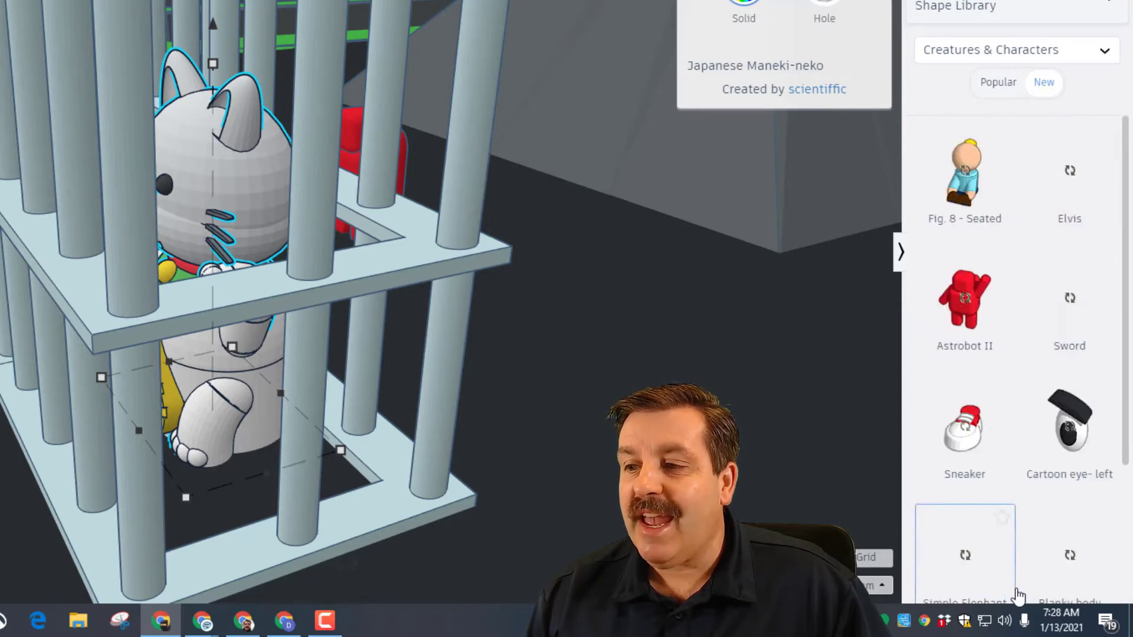
pyautogui.scroll(-2, 1026, 563)
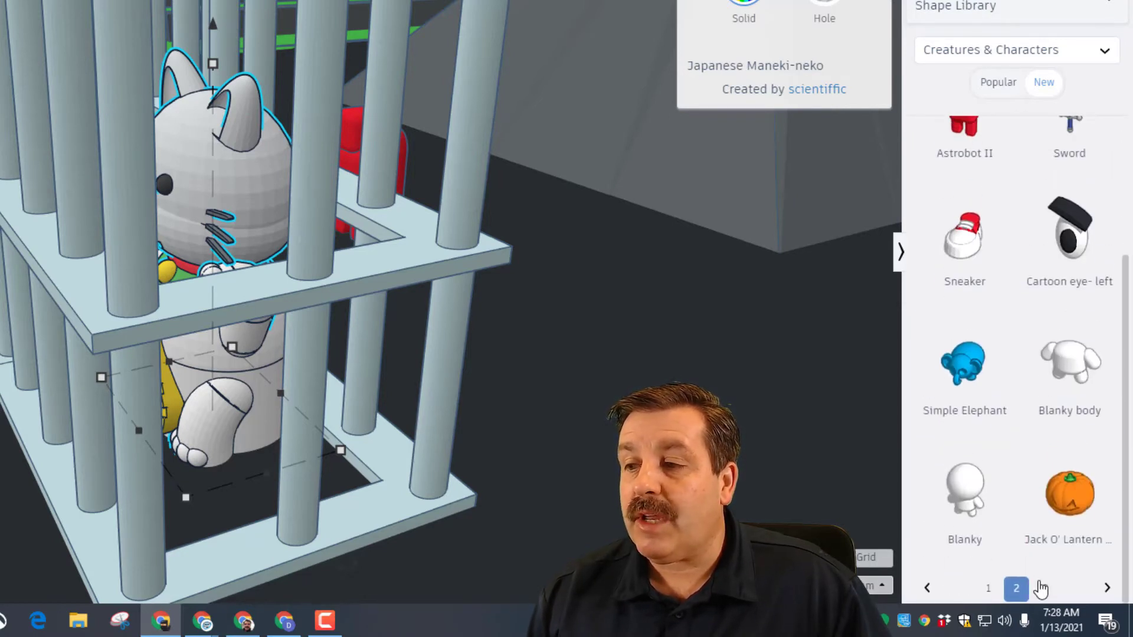
pyautogui.click(1046, 590)
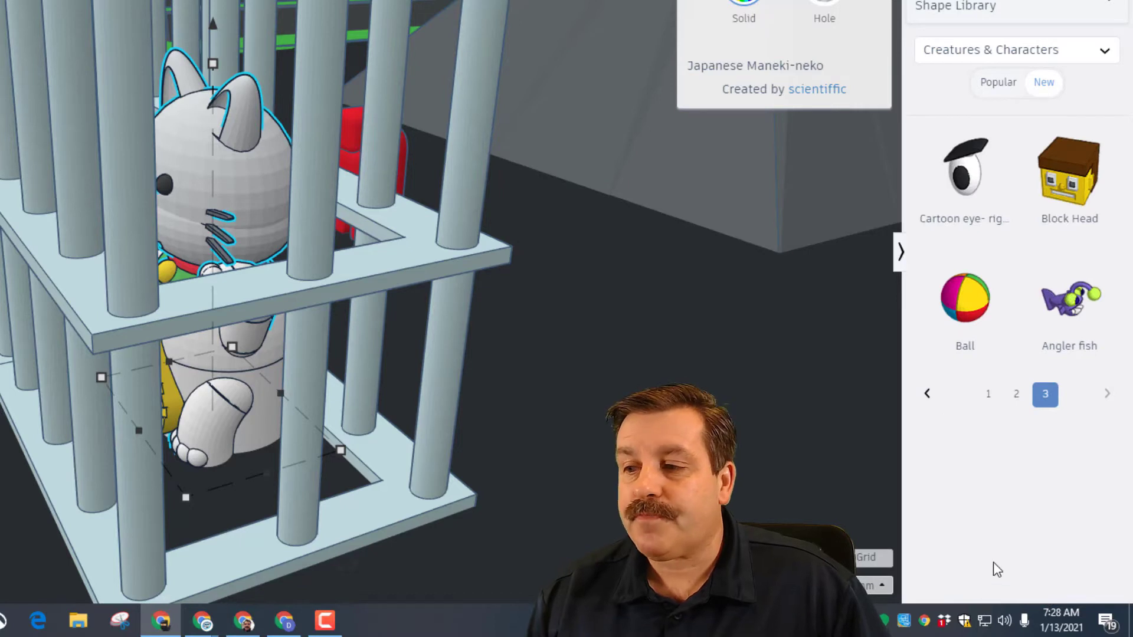
# Step: Switch the Shape Library to Vehicles & Machines and look through the first page of shapes
pyautogui.click(969, 53)
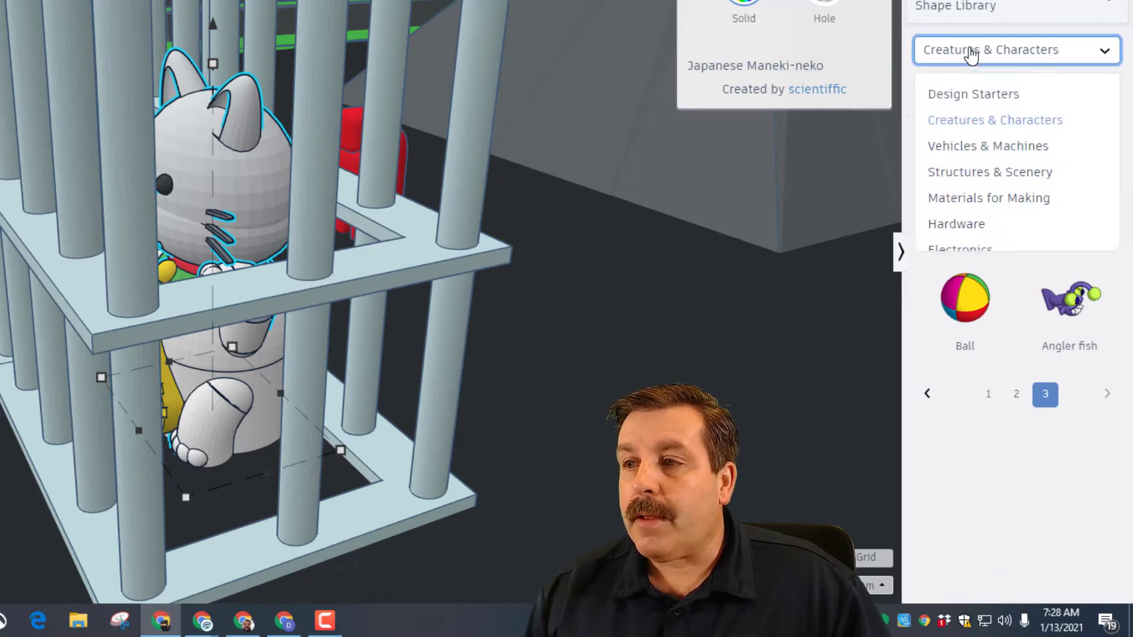
pyautogui.click(973, 147)
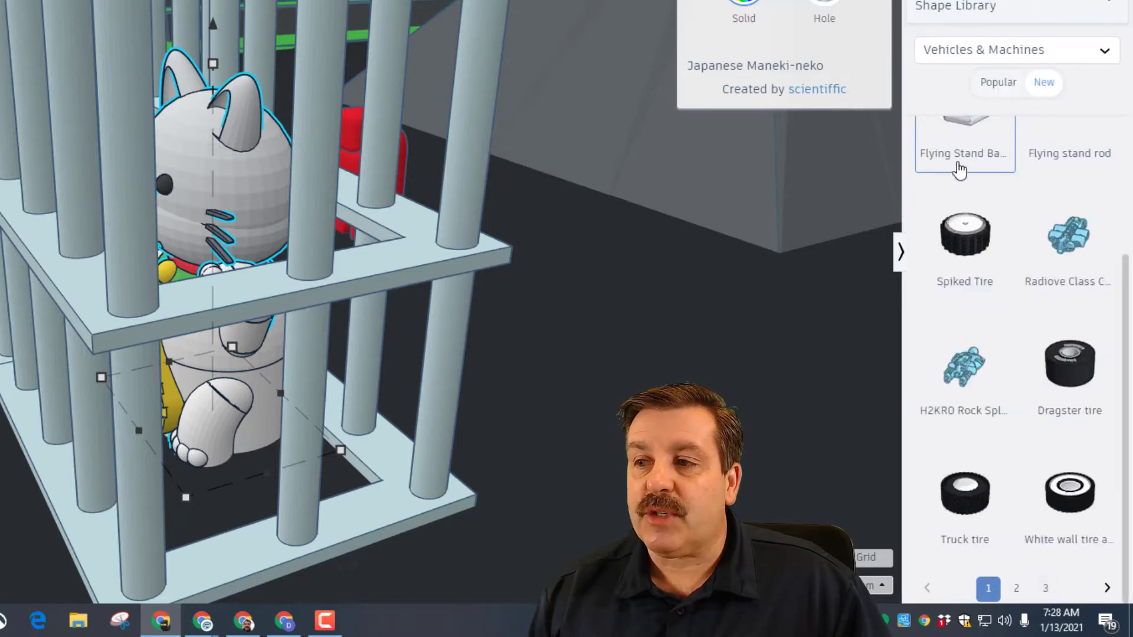
pyautogui.scroll(3, 989, 220)
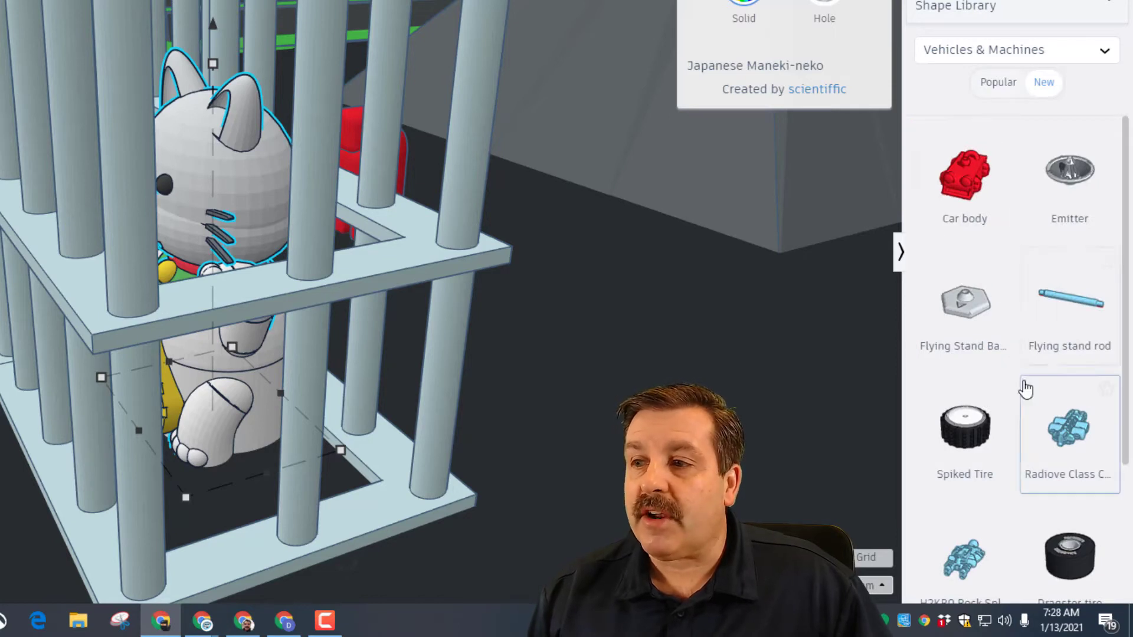
pyautogui.scroll(-3, 1027, 385)
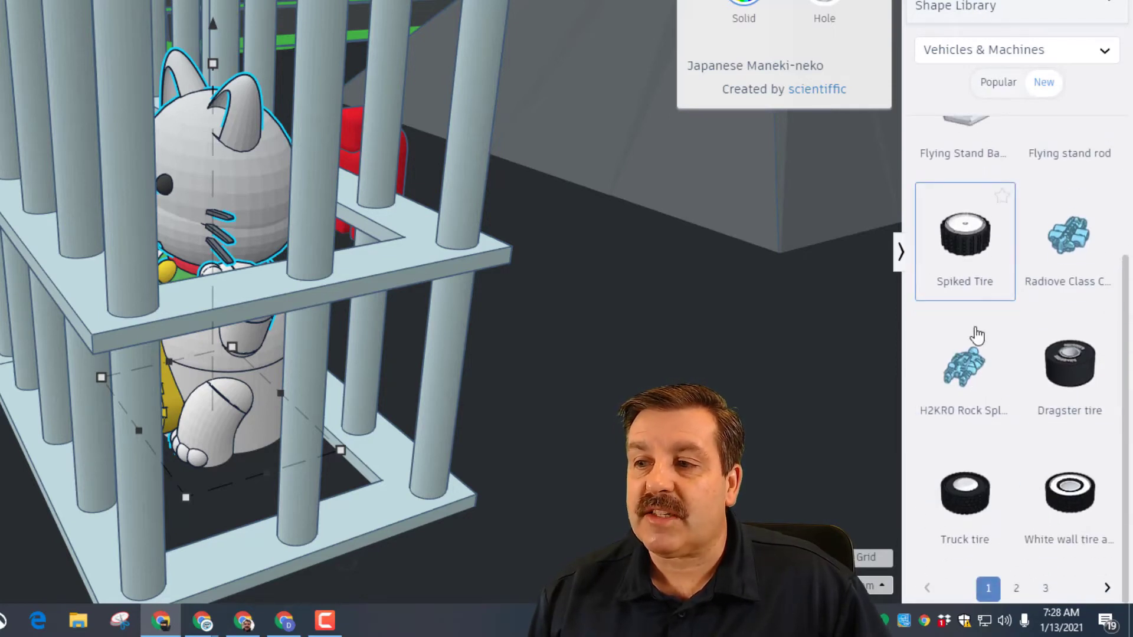
pyautogui.scroll(3, 1013, 205)
pyautogui.scroll(-1, 1014, 205)
# Step: Switch the Shape Library to Structures & Scenery and look through its cages, trees, fuel cells and roofs
pyautogui.click(1018, 51)
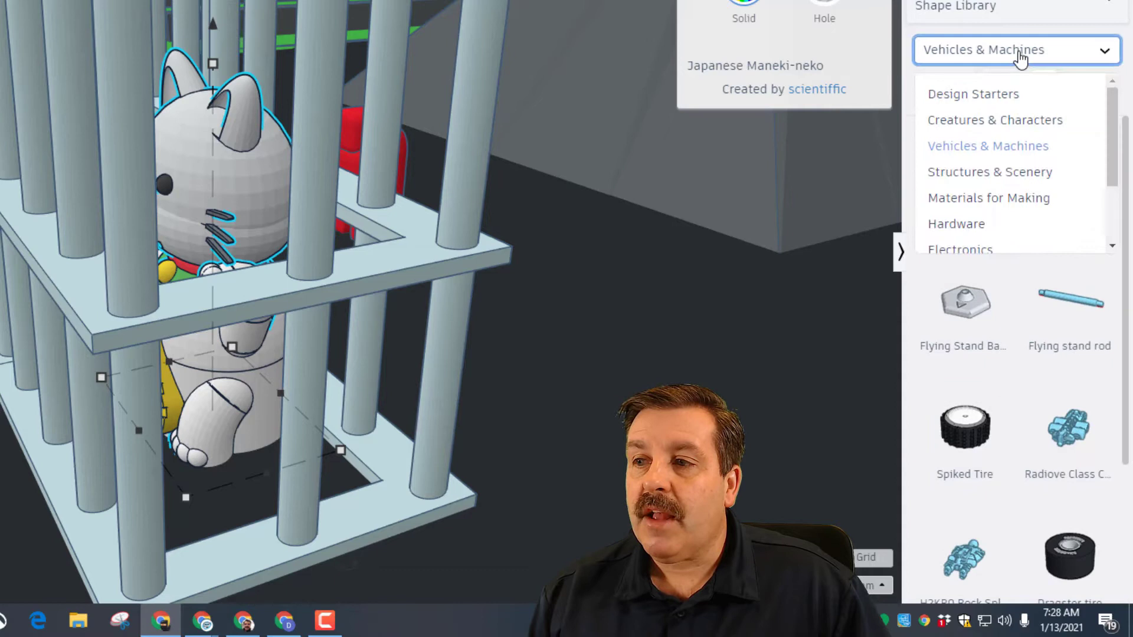
pyautogui.click(989, 176)
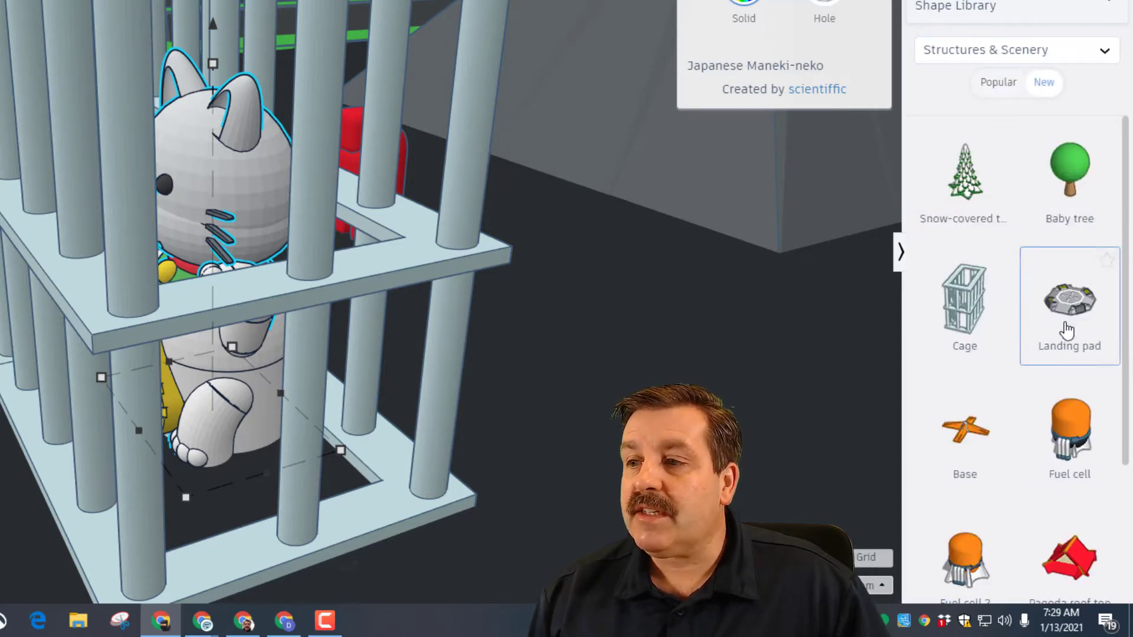
pyautogui.scroll(-1, 1043, 438)
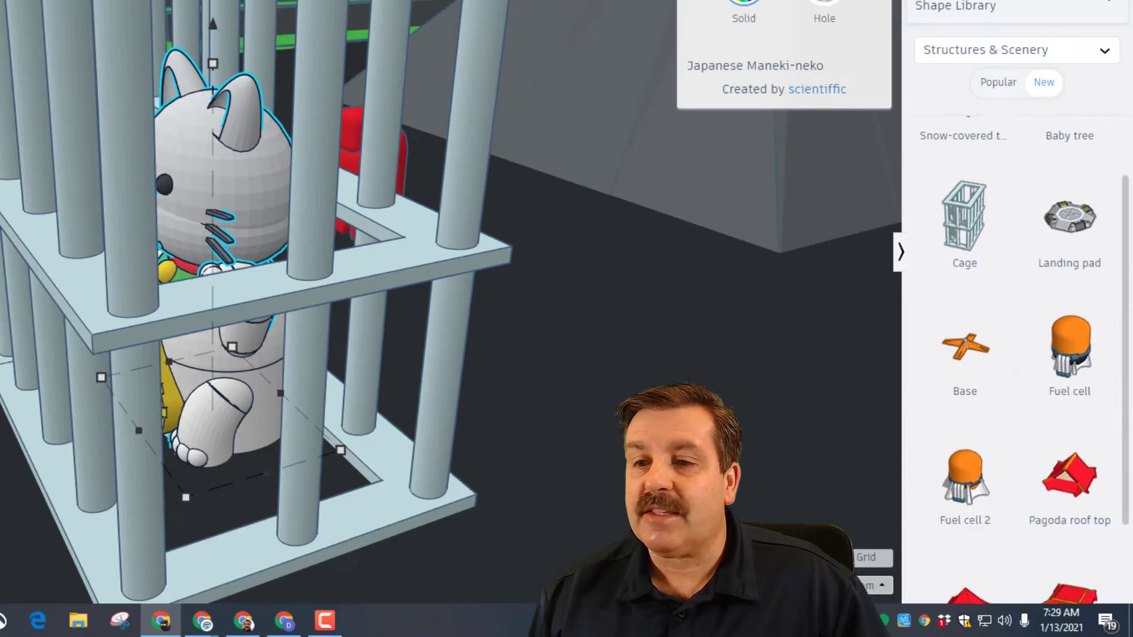
pyautogui.scroll(-1, 451, 302)
pyautogui.scroll(-5, 450, 302)
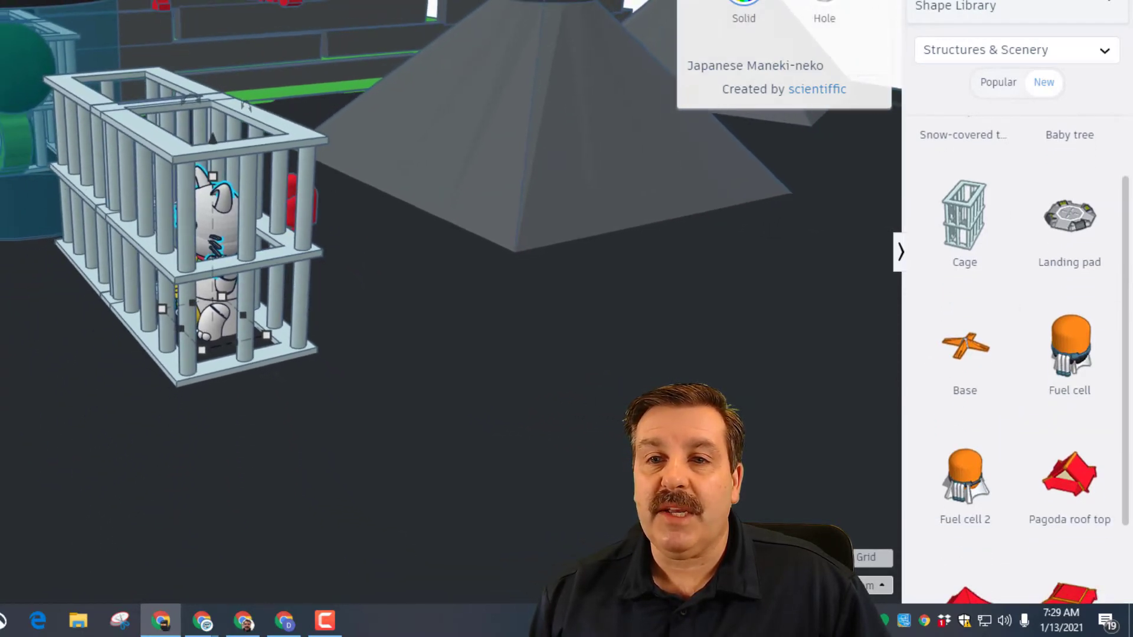
# Step: Look around the caged Lucky Cats and out across the red figures on the base floor
pyautogui.moveTo(0, 339); pyautogui.dragTo(135, 407, button='right')
pyautogui.scroll(-1, 13, 330)
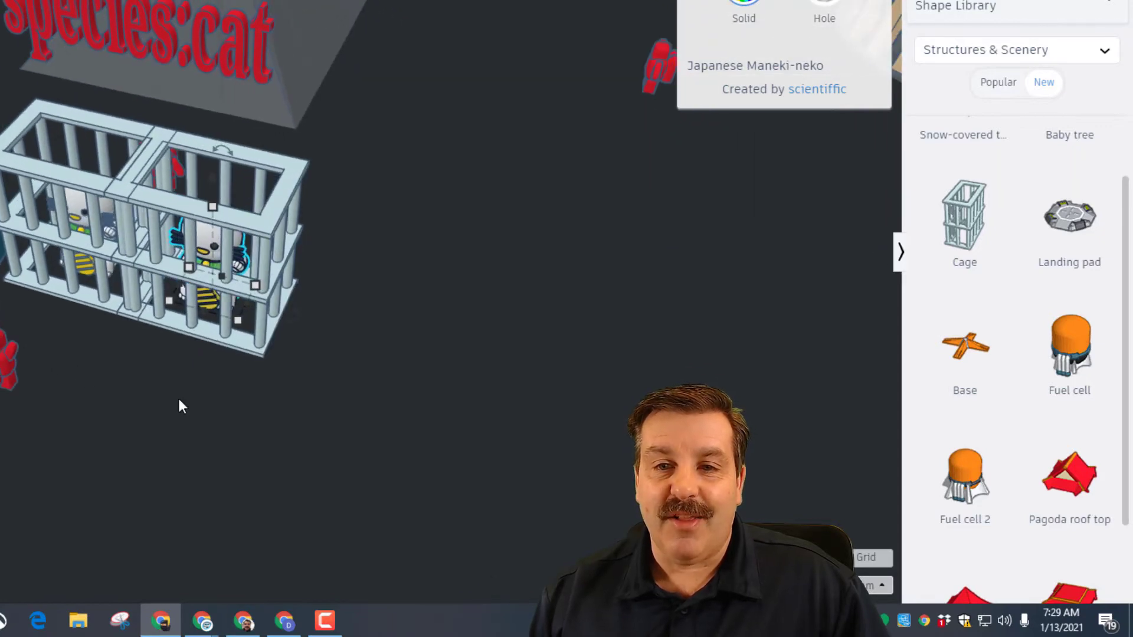
pyautogui.scroll(-2, 179, 400)
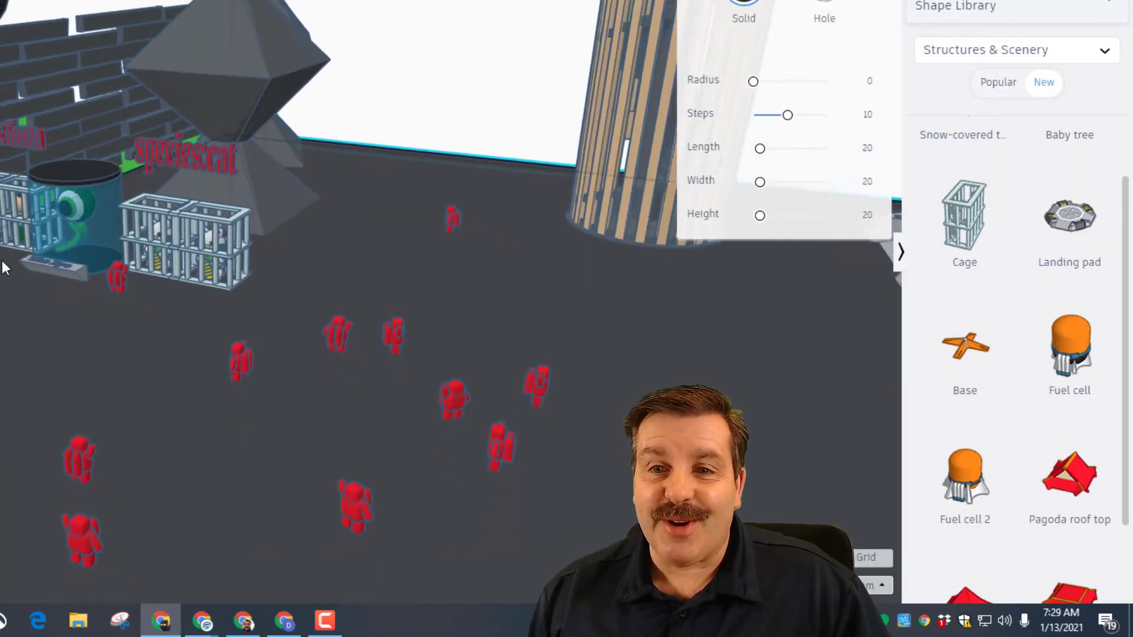
pyautogui.moveTo(2, 268); pyautogui.dragTo(129, 300, button='right')
# Step: Switch the Shape Library to Materials for Making, look through its first page and sort the shapes by Popular
pyautogui.scroll(-2, 1039, 428)
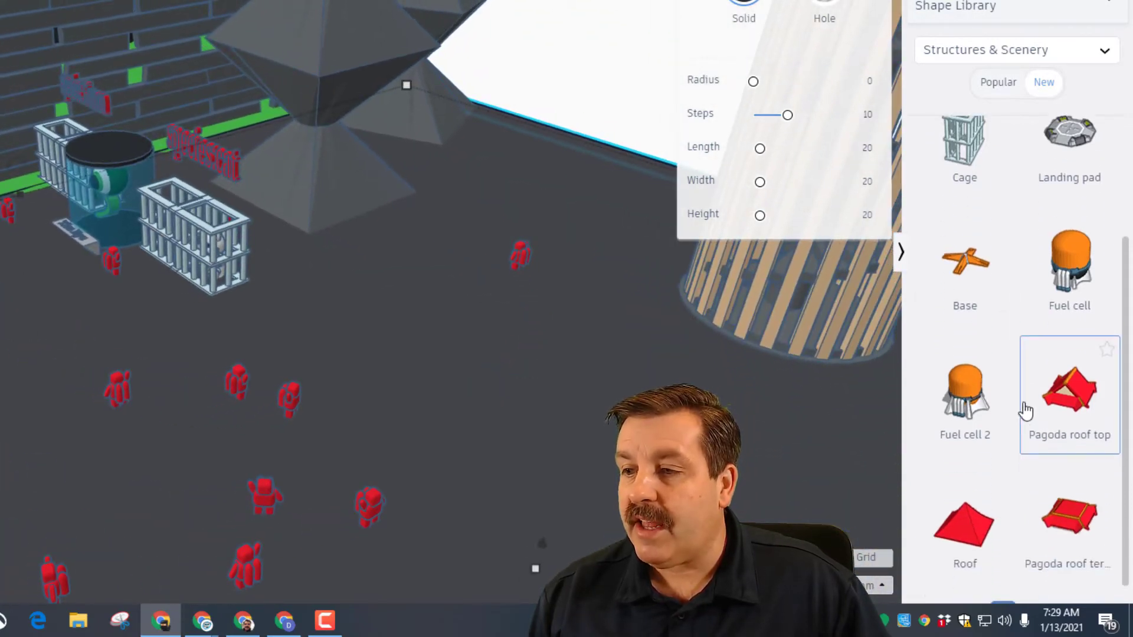
pyautogui.click(967, 59)
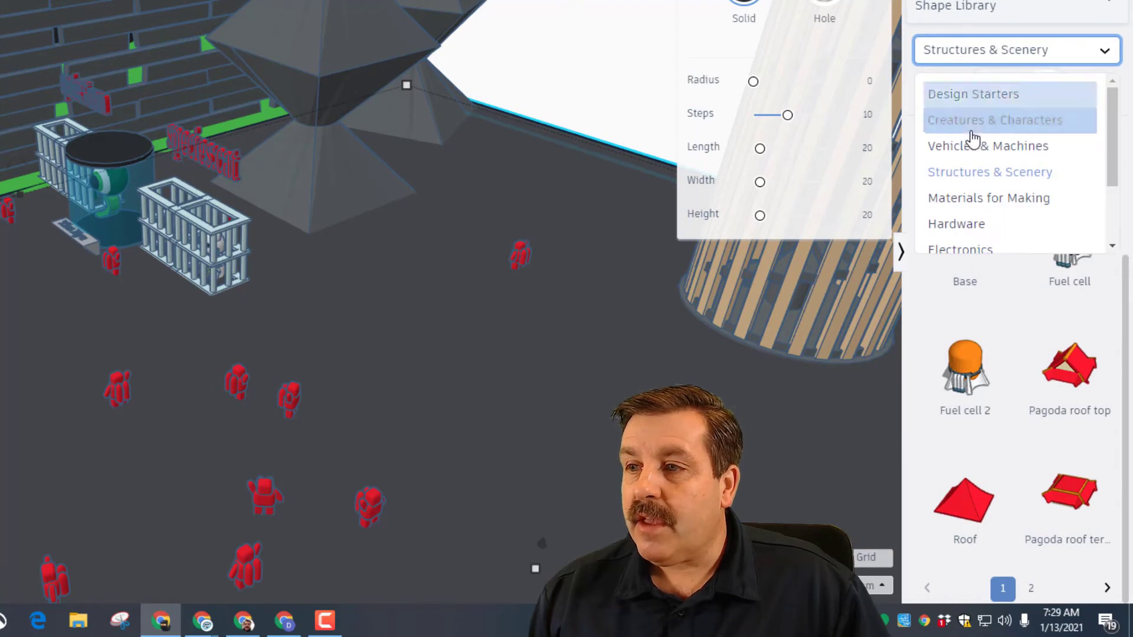
pyautogui.click(968, 198)
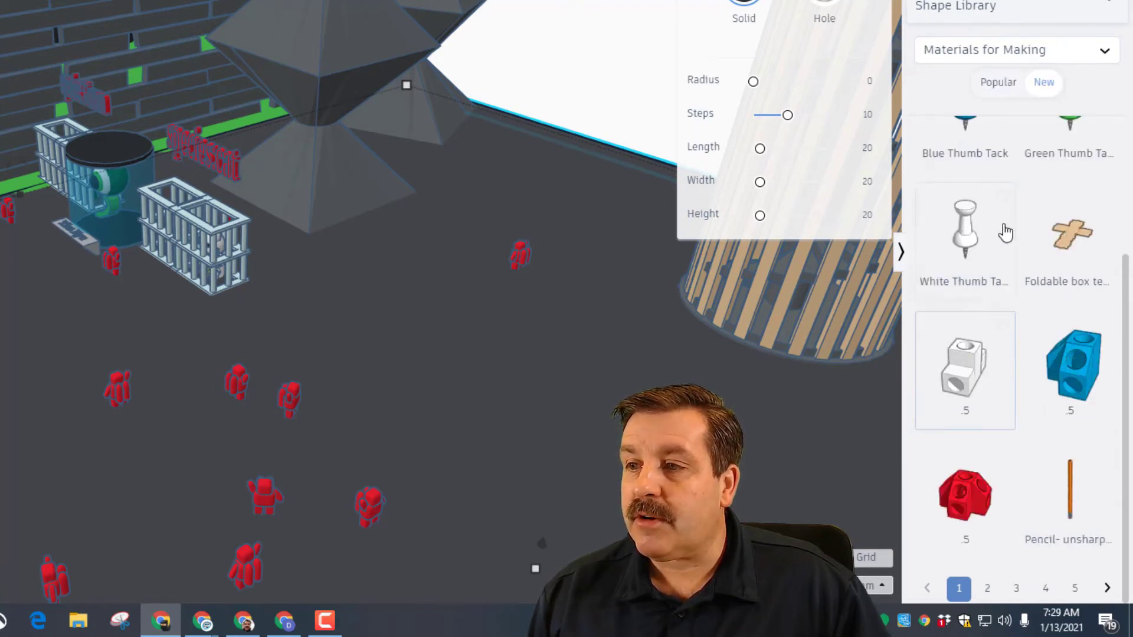
pyautogui.scroll(-1, 994, 364)
pyautogui.scroll(4, 995, 364)
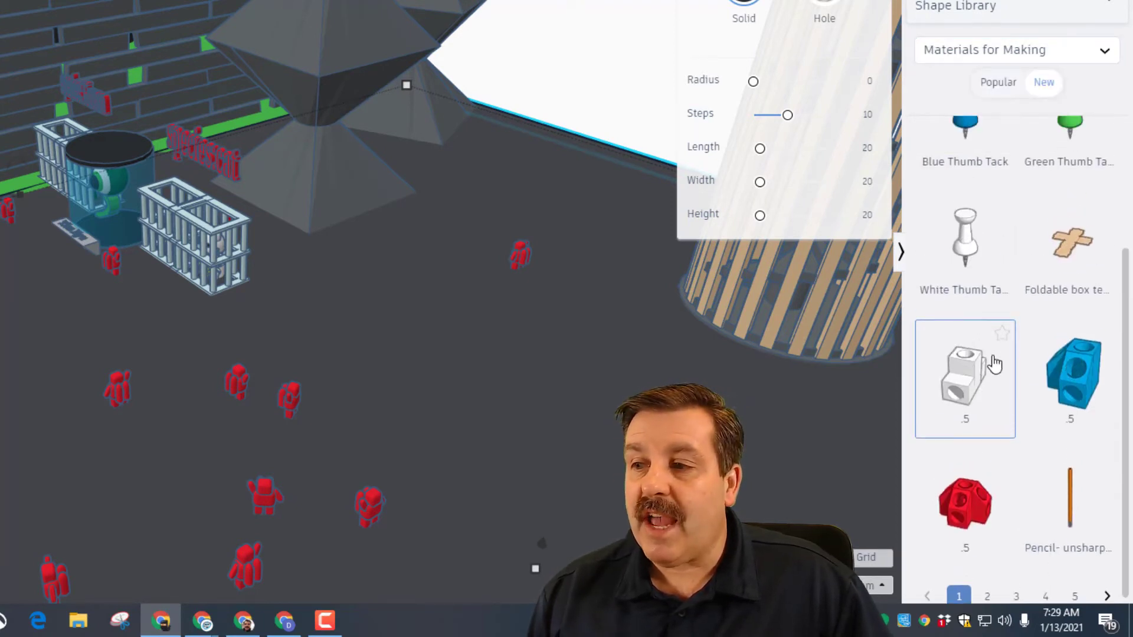
pyautogui.click(995, 84)
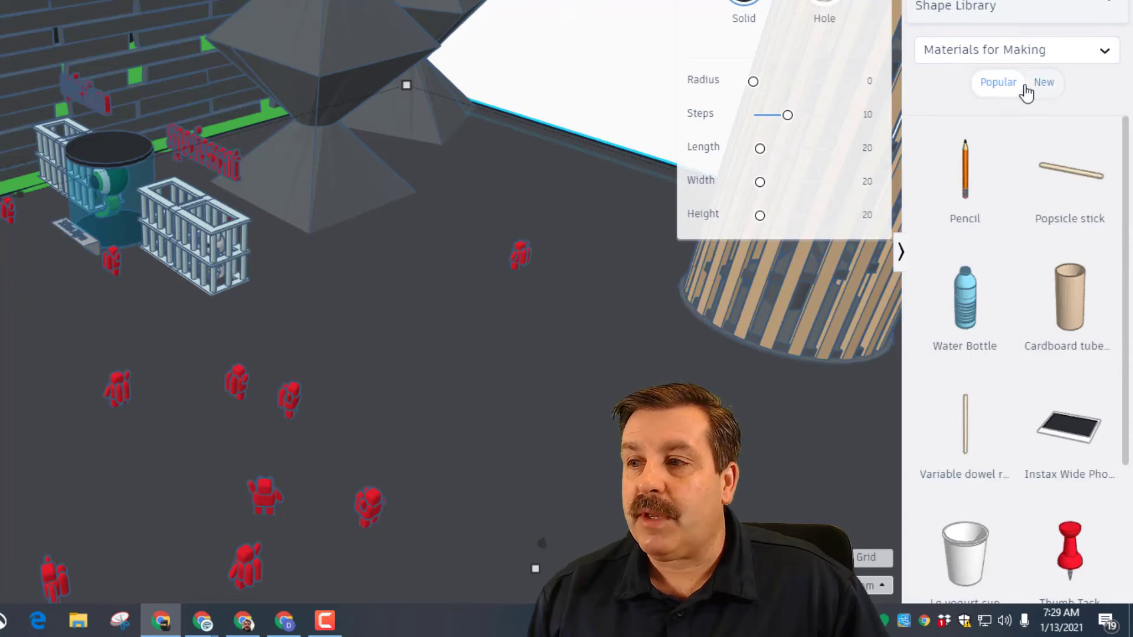
# Step: Browse the first page of popular Hardware shapes and switch the Shape Library to Electronics
pyautogui.click(1030, 54)
pyautogui.click(980, 225)
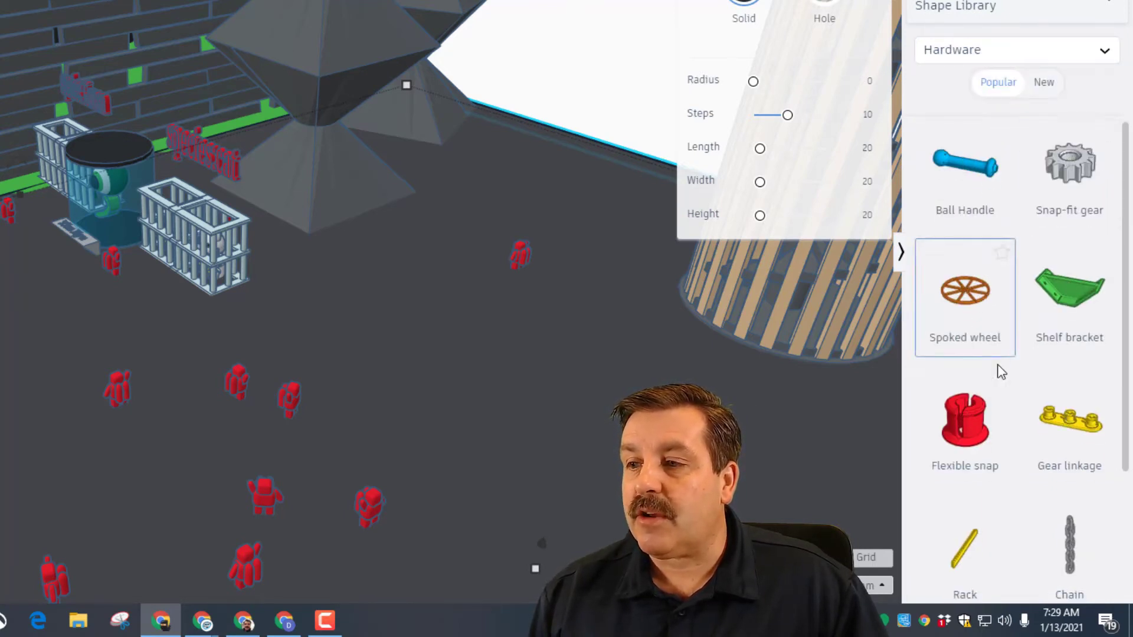
pyautogui.scroll(-3, 998, 401)
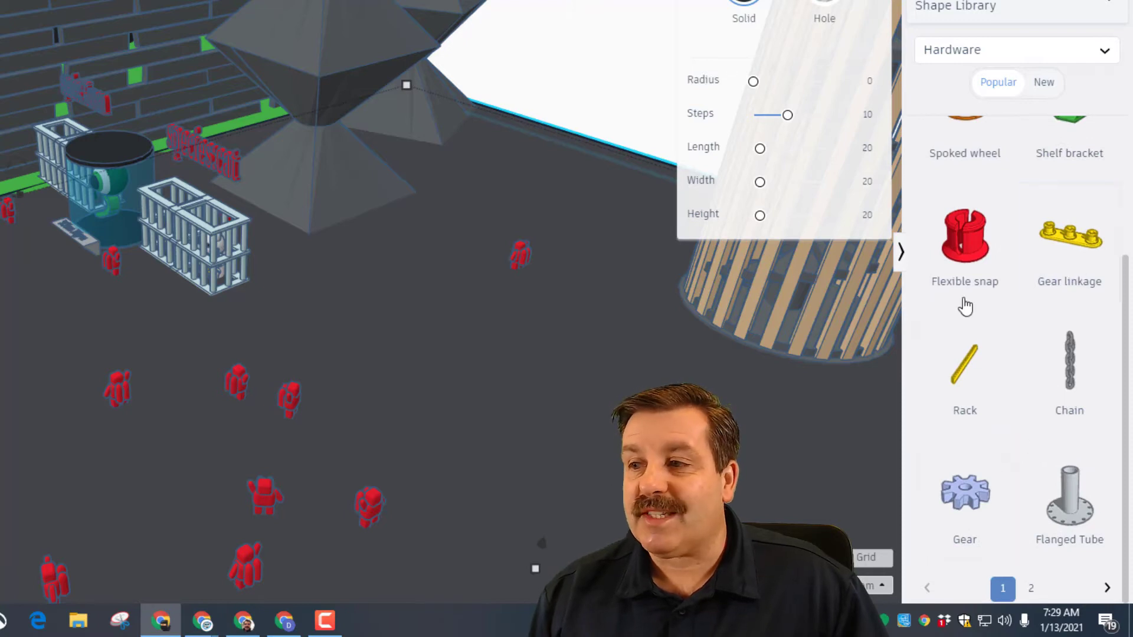
pyautogui.scroll(-3, 820, 348)
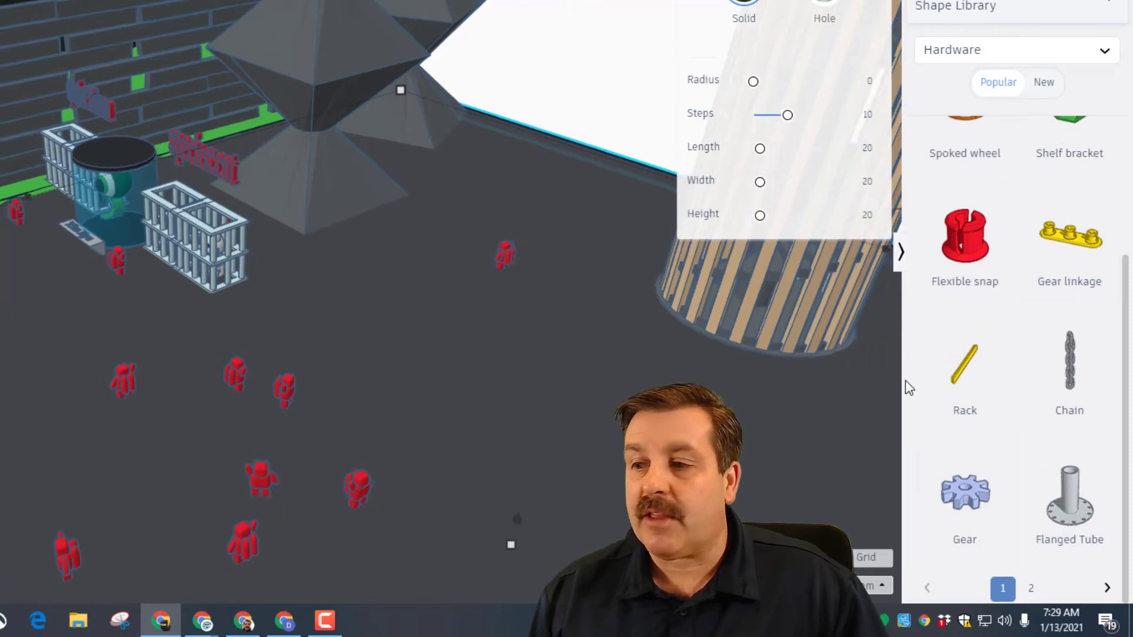
pyautogui.click(1015, 50)
pyautogui.click(981, 165)
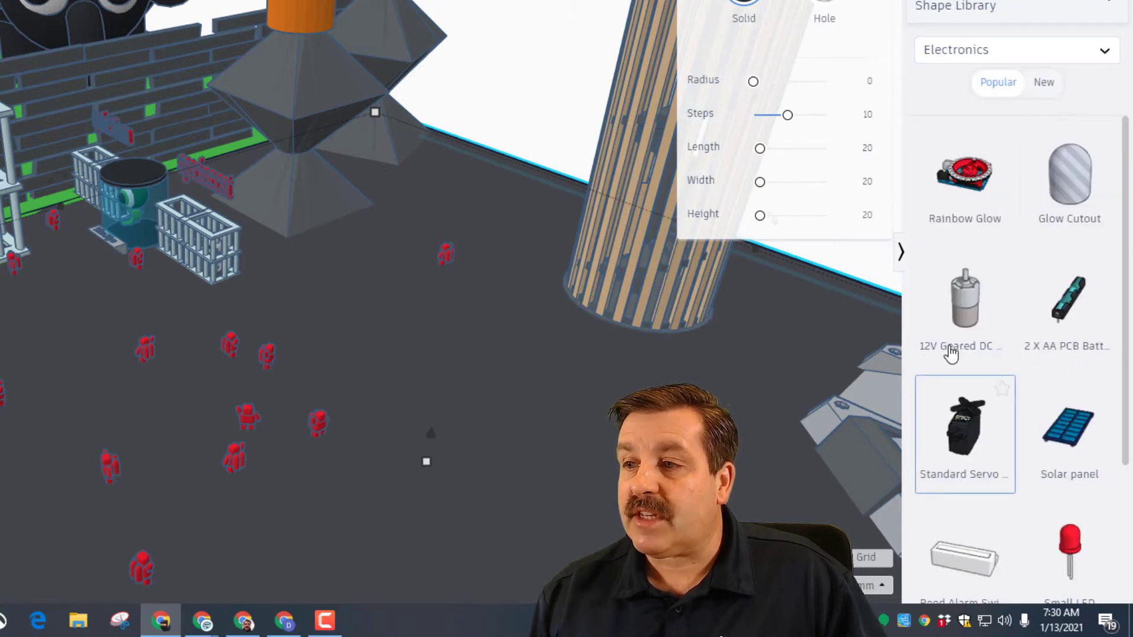
# Step: Switch the Shape Library to Playthings & Fun, clear the selection in the design and look through the skeleton parts
pyautogui.click(1004, 51)
pyautogui.scroll(-3, 983, 218)
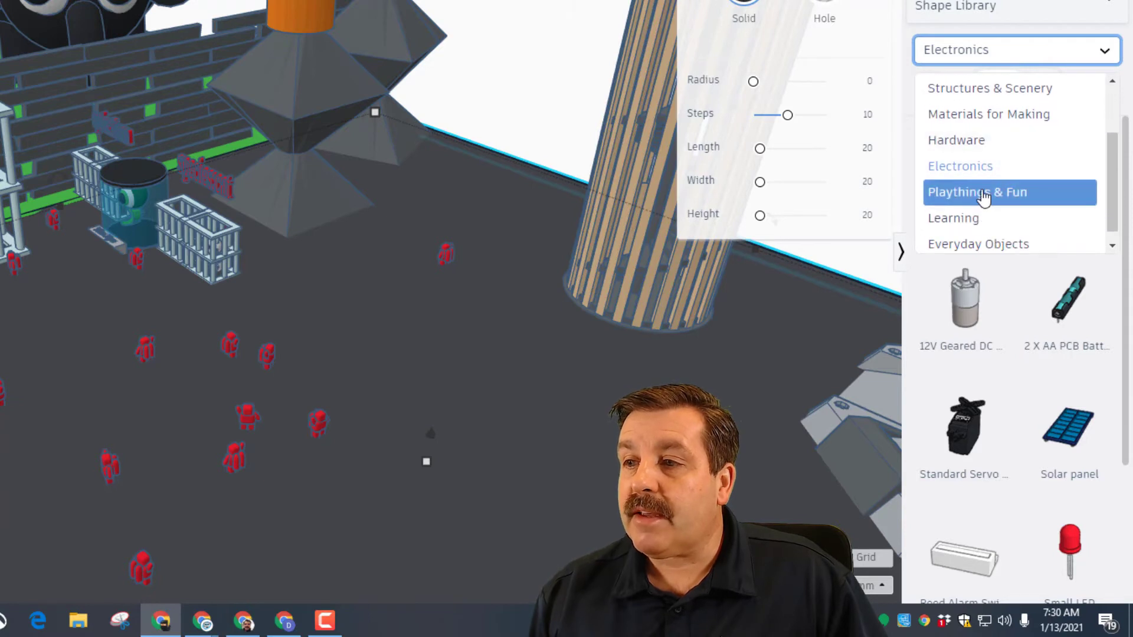
pyautogui.click(985, 191)
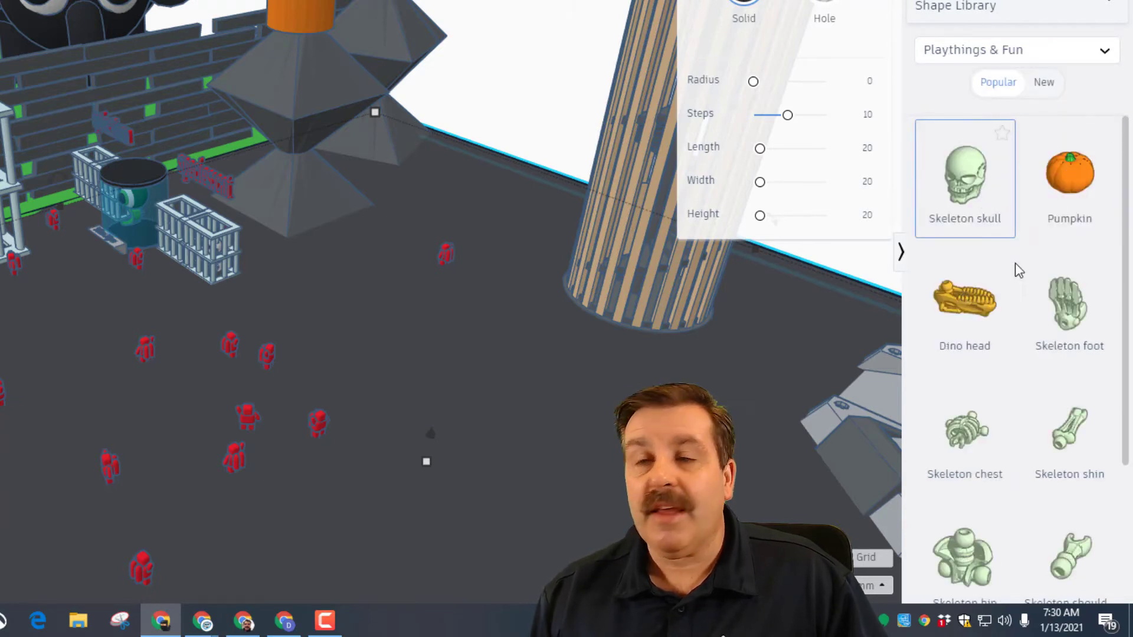
pyautogui.press('Escape')
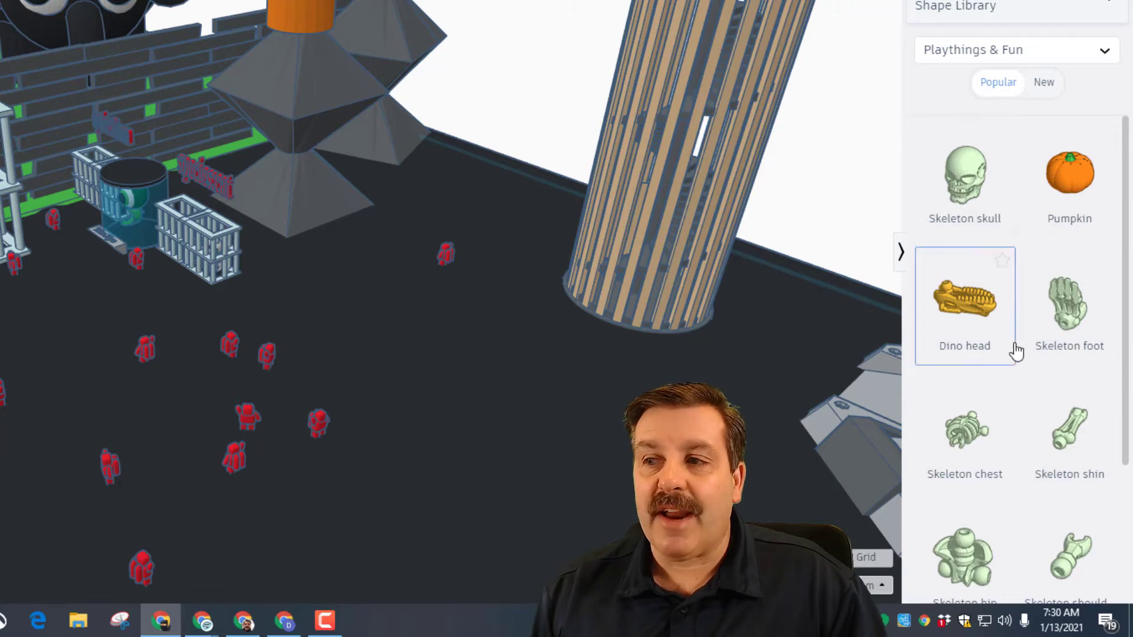
pyautogui.scroll(-3, 1002, 347)
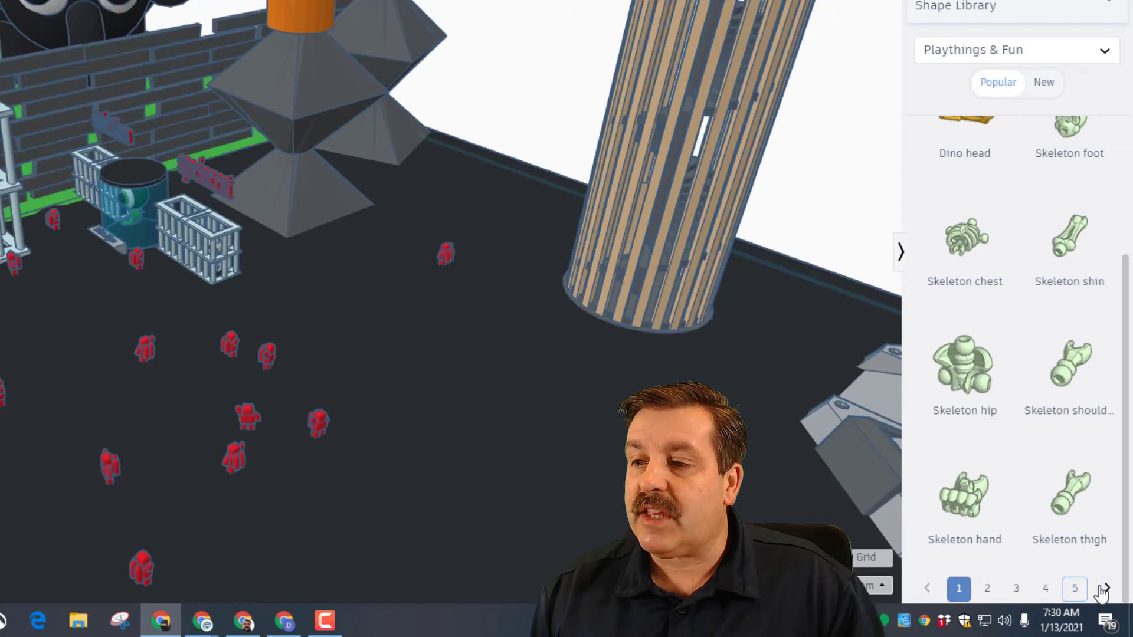
# Step: Switch the Shape Library to the Learning category to view its shapes
pyautogui.click(974, 47)
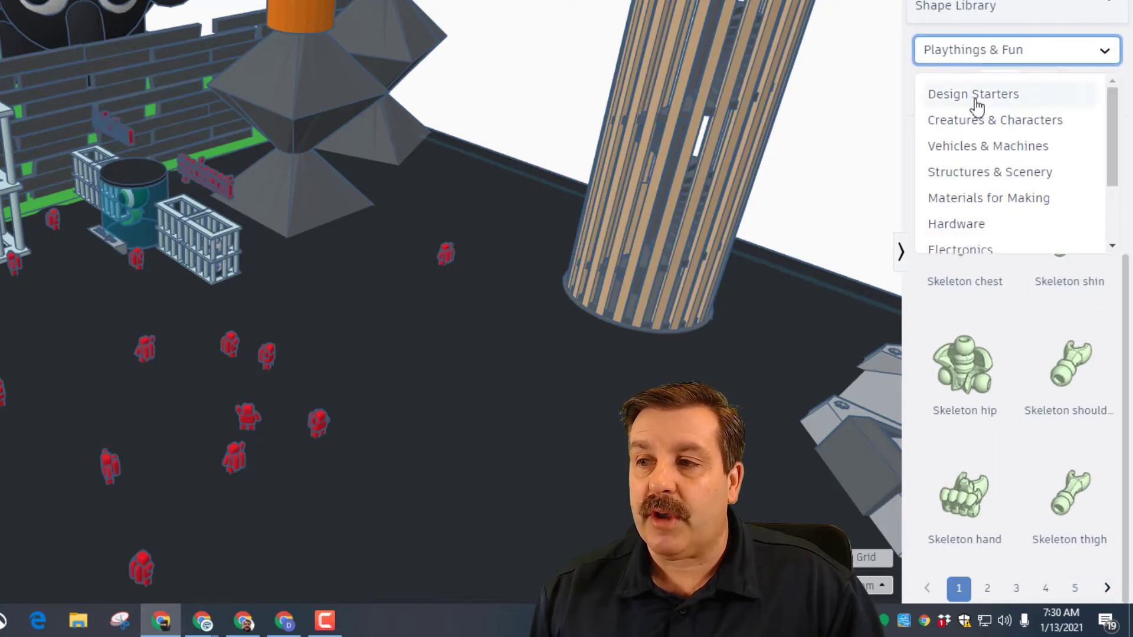
pyautogui.scroll(-2, 977, 194)
pyautogui.click(966, 210)
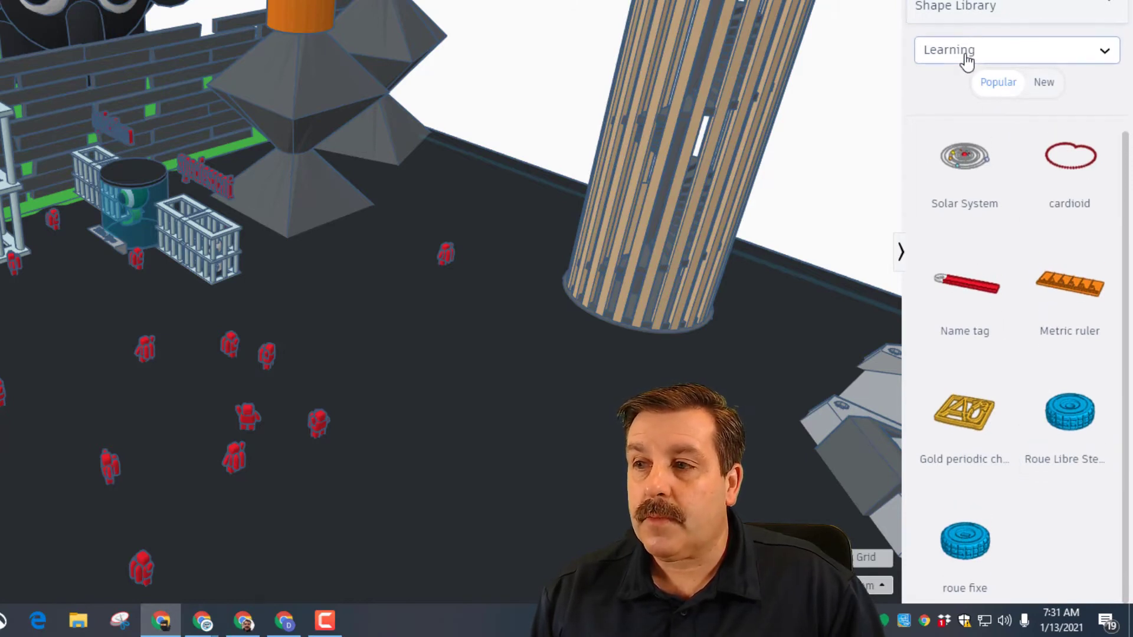
# Step: Switch the Shape Library to Everyday Objects and look through its first page of popular shapes
pyautogui.click(968, 59)
pyautogui.scroll(-2, 944, 251)
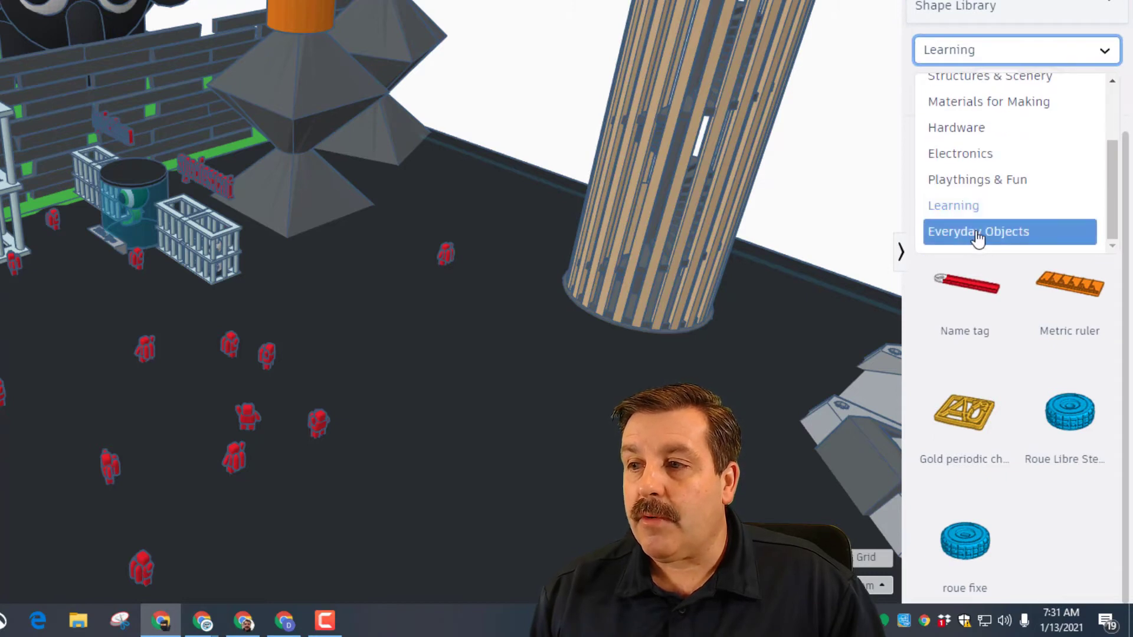
pyautogui.click(978, 234)
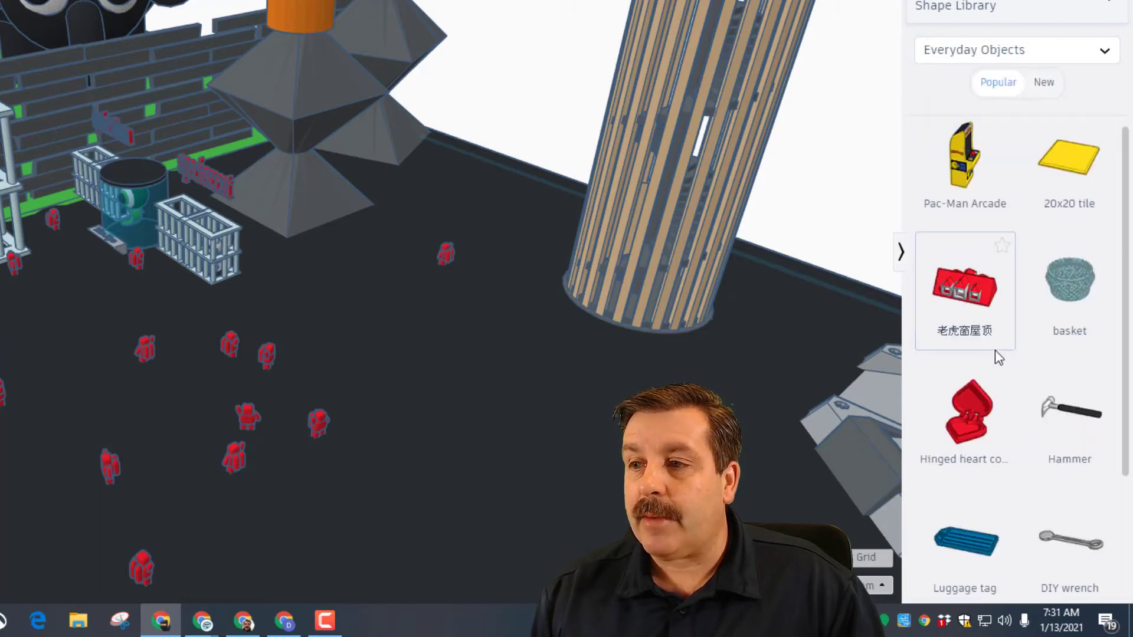
pyautogui.scroll(-3, 997, 348)
pyautogui.scroll(4, 999, 348)
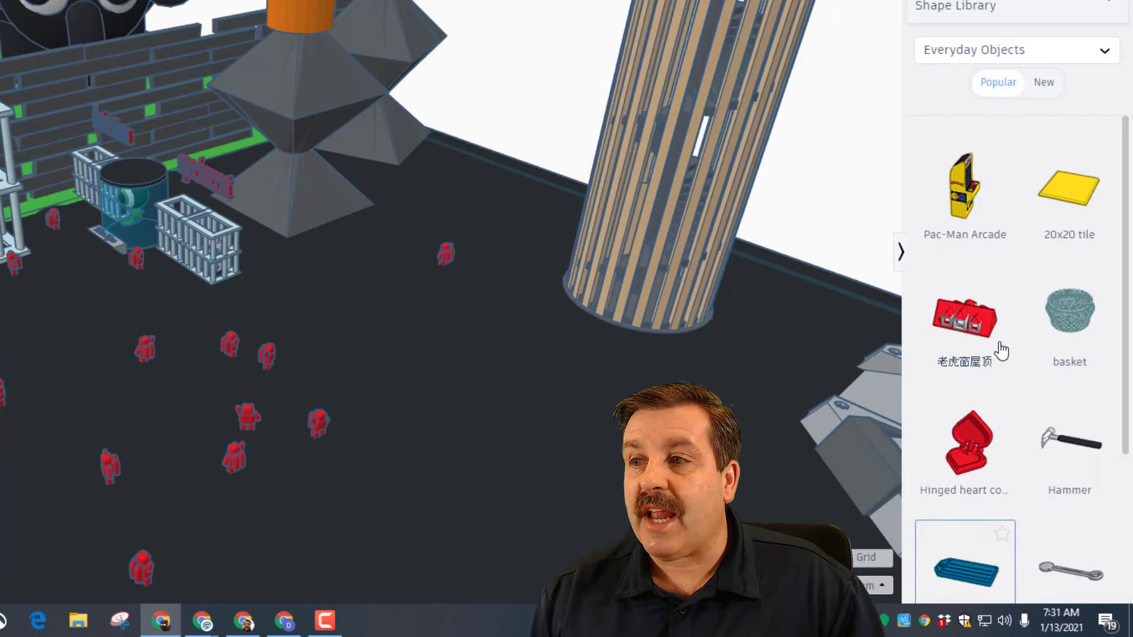
pyautogui.scroll(-3, 1002, 351)
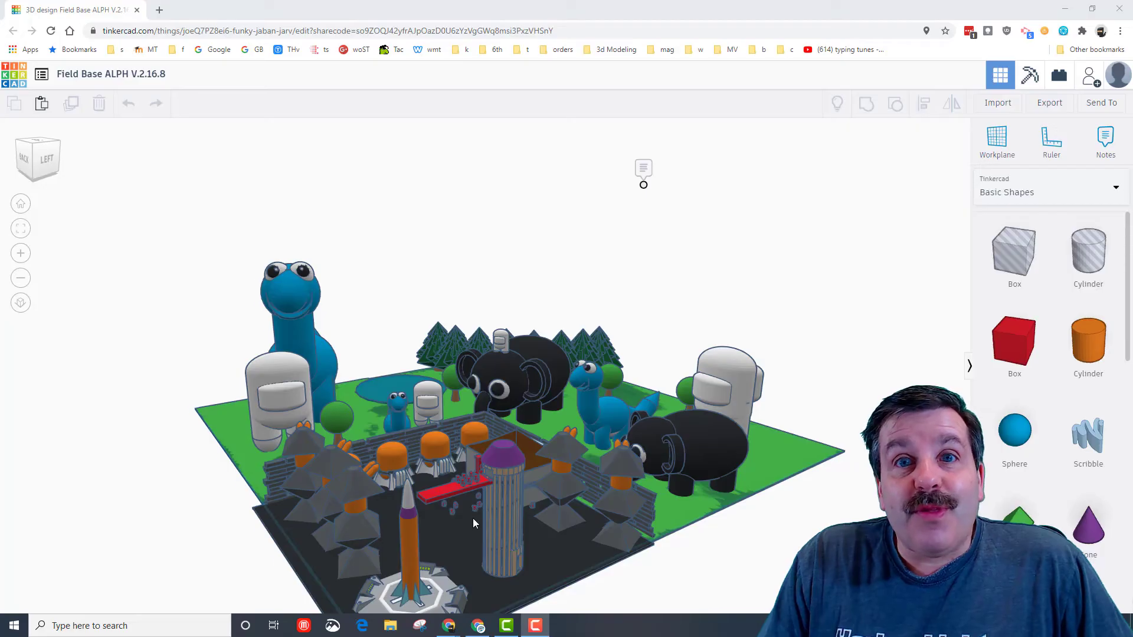
# Step: Inspect the brown dome huts and the characters gathered behind the row of pine trees
pyautogui.scroll(4, 472, 518)
pyautogui.moveTo(600, 483); pyautogui.dragTo(370, 509, button='right')
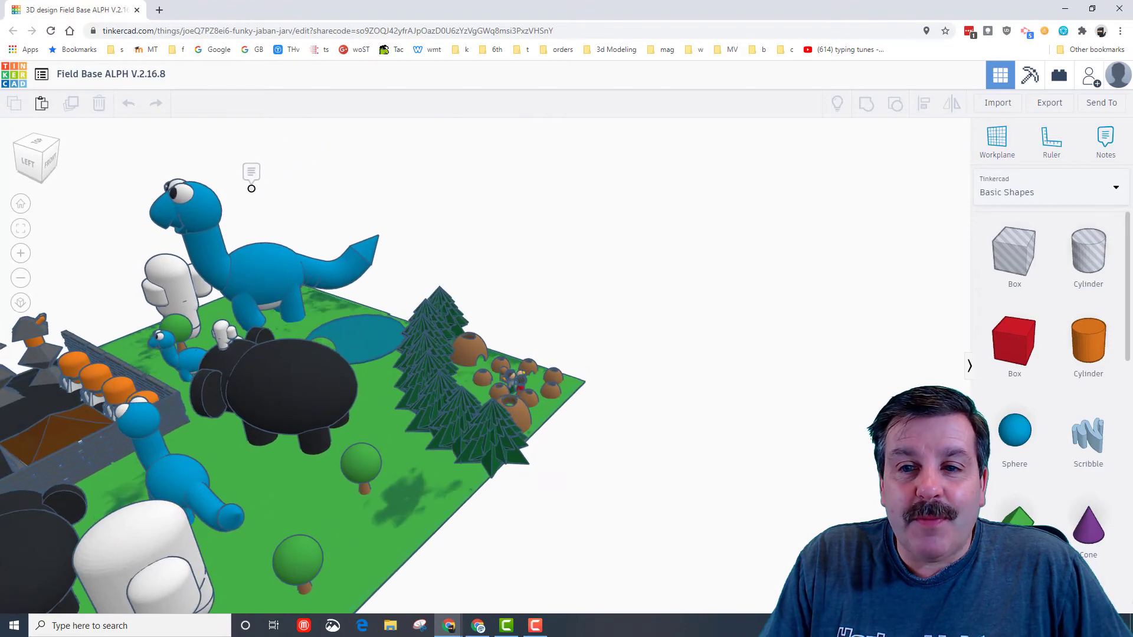
pyautogui.scroll(5, 540, 461)
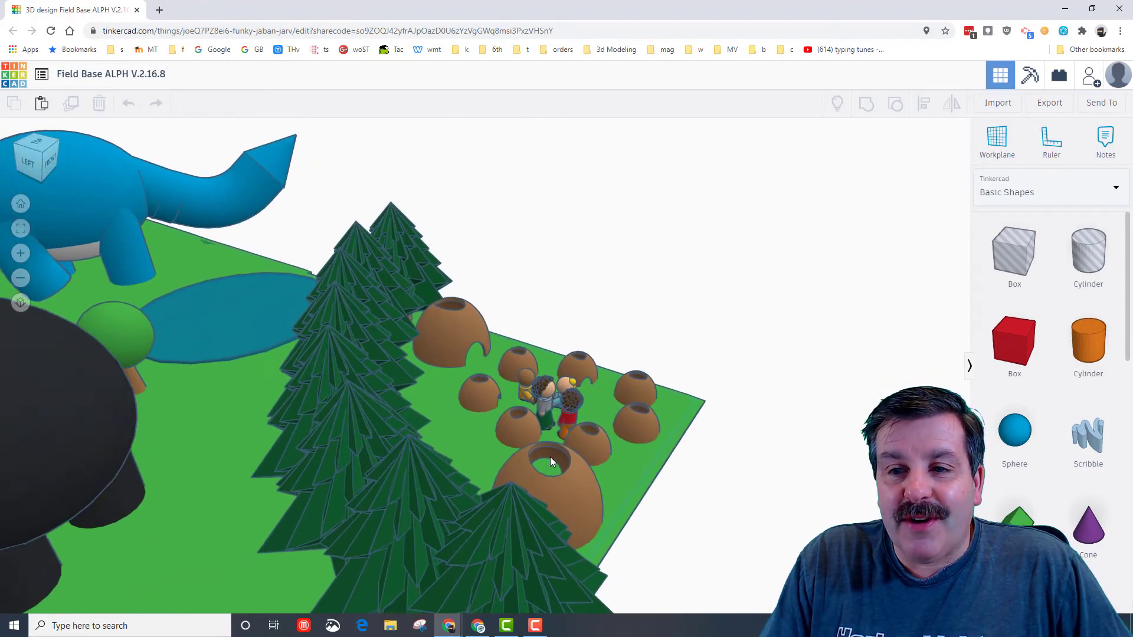
pyautogui.moveTo(550, 463); pyautogui.dragTo(591, 436, button='right')
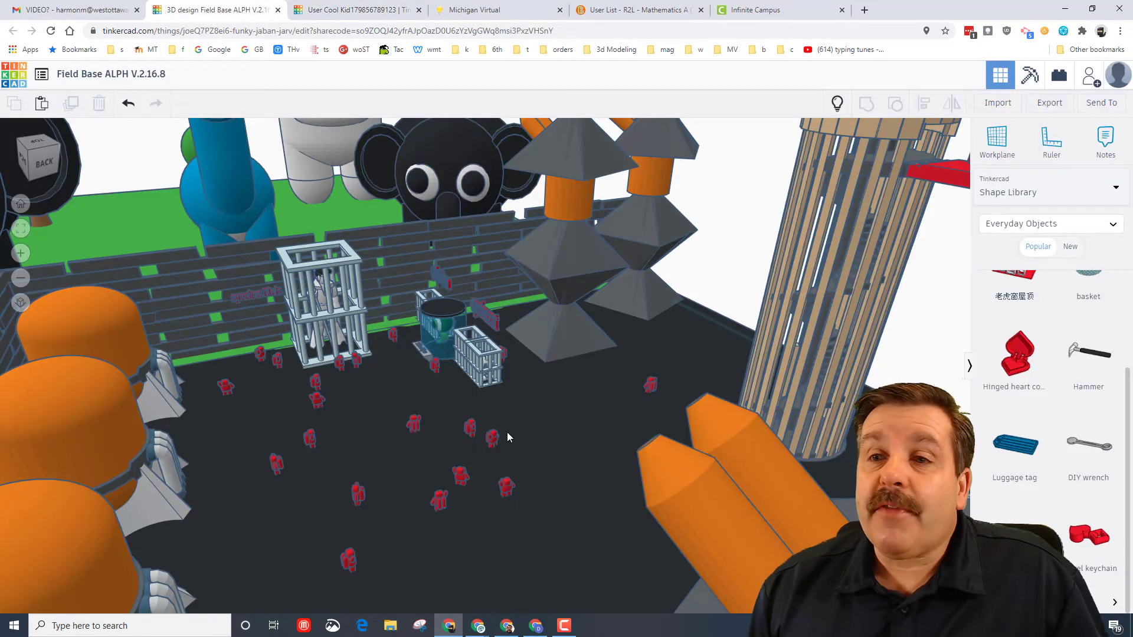
# Step: Show all hidden shapes in the Field Base ALPH design to bring back the lab building
pyautogui.scroll(-8, 508, 423)
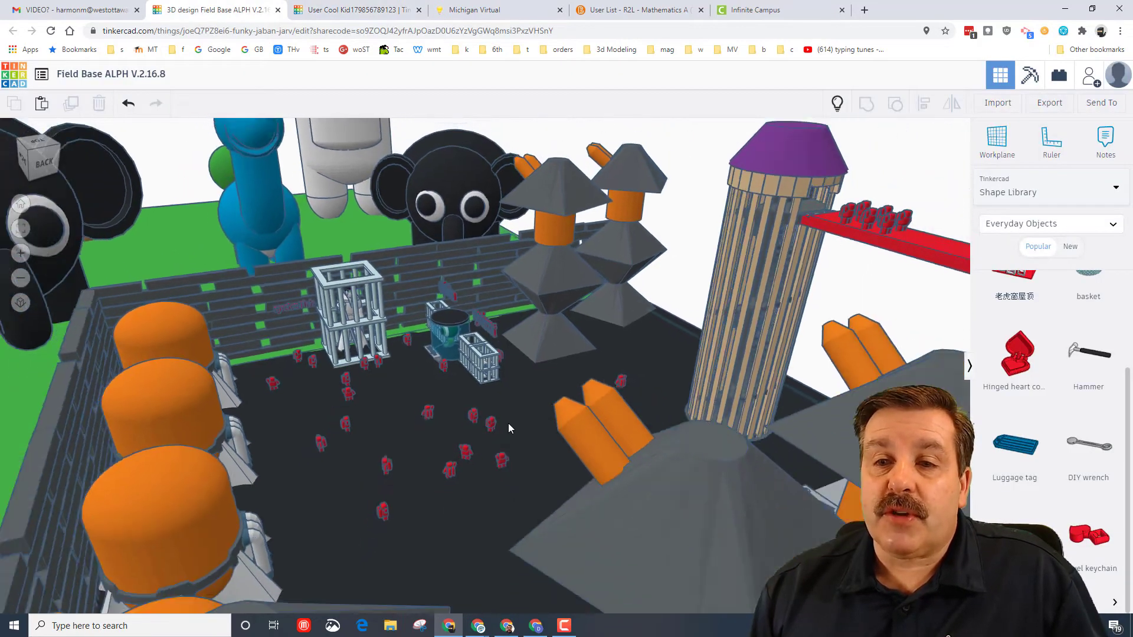
pyautogui.scroll(-3, 655, 303)
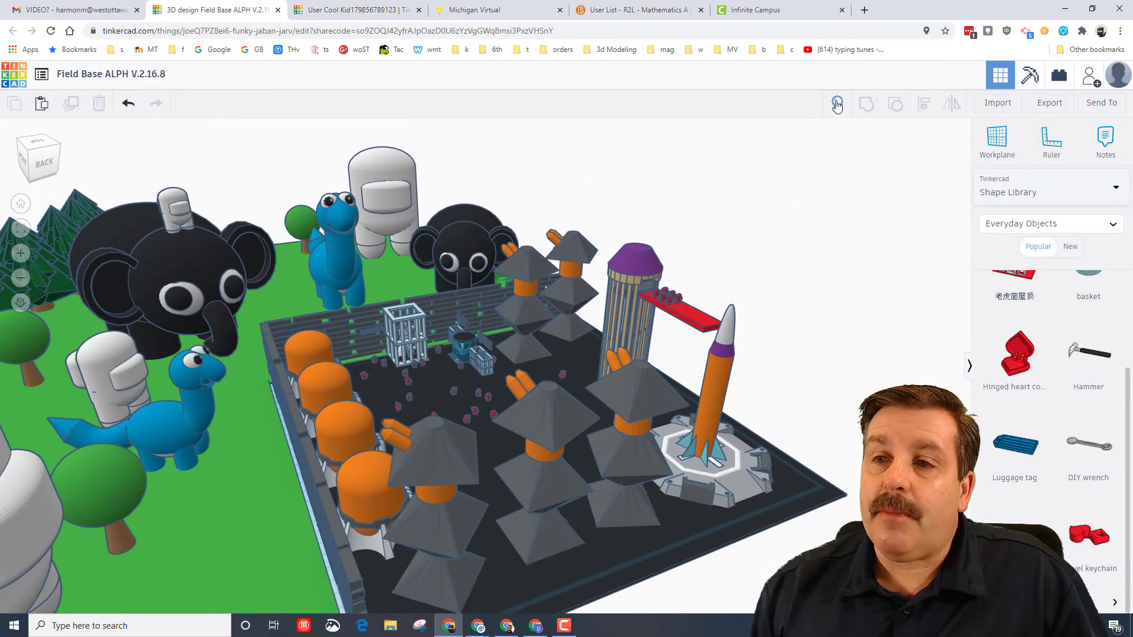
pyautogui.click(836, 105)
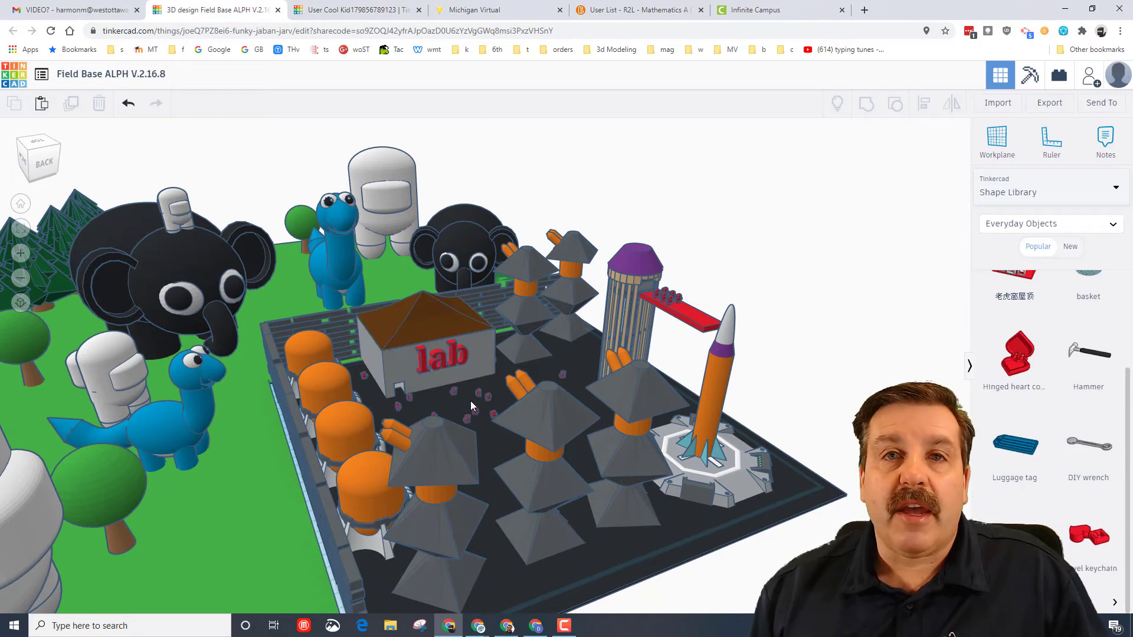
# Step: Frame the base from the rocket side and choose to invite people from the design's Send options
pyautogui.moveTo(526, 397); pyautogui.dragTo(364, 385, button='right')
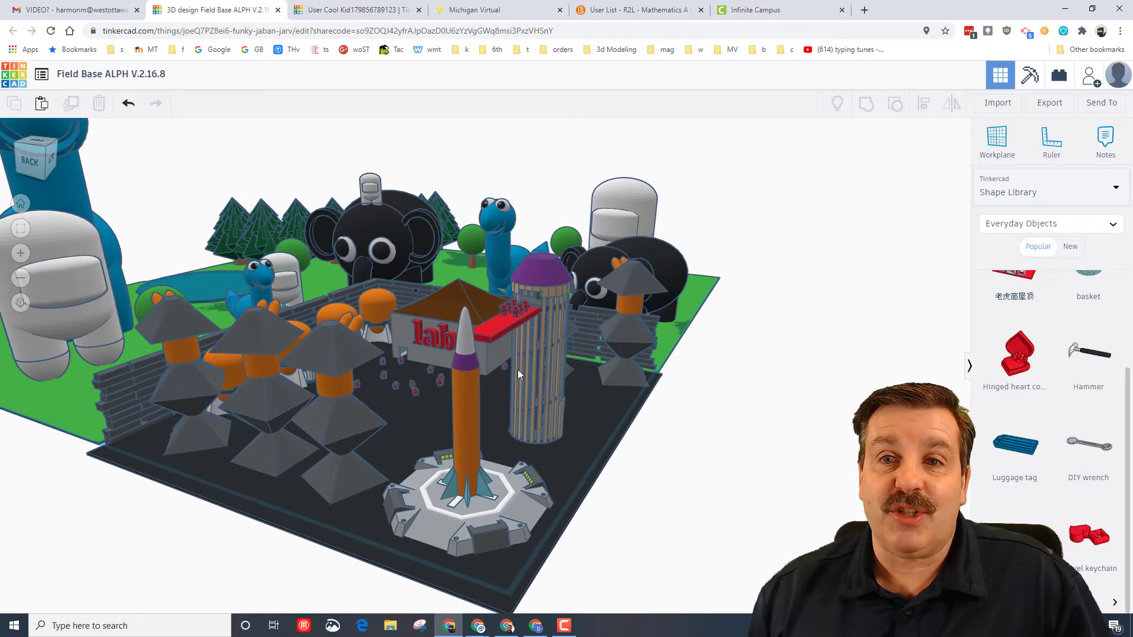
pyautogui.moveTo(518, 370); pyautogui.dragTo(473, 371, button='right')
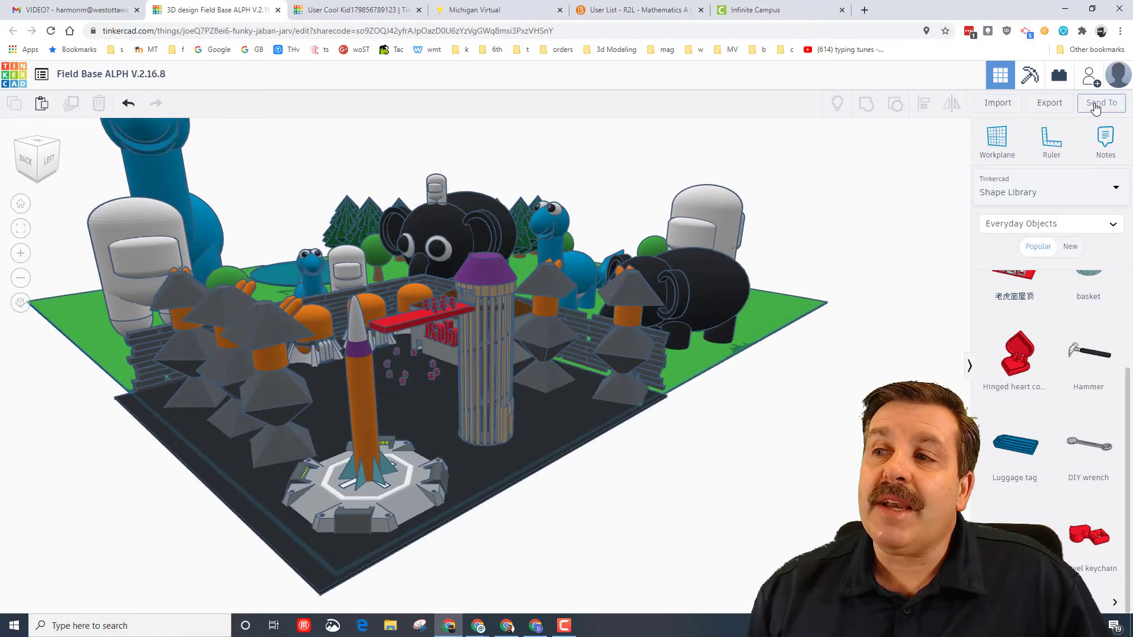
pyautogui.click(1095, 106)
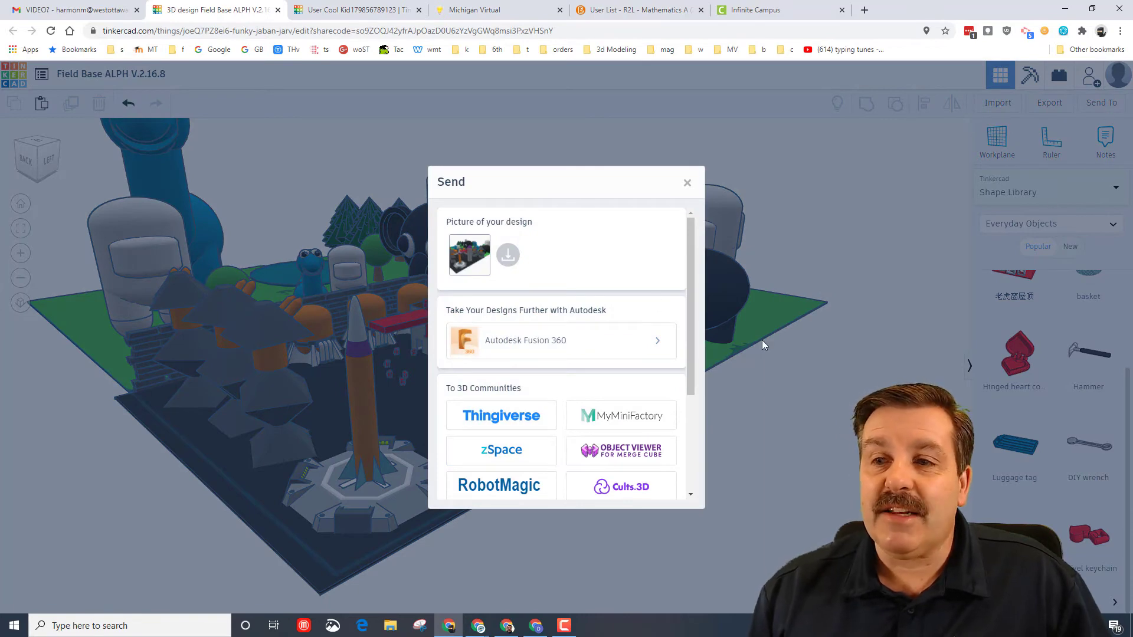
pyautogui.moveTo(688, 308); pyautogui.dragTo(694, 402)
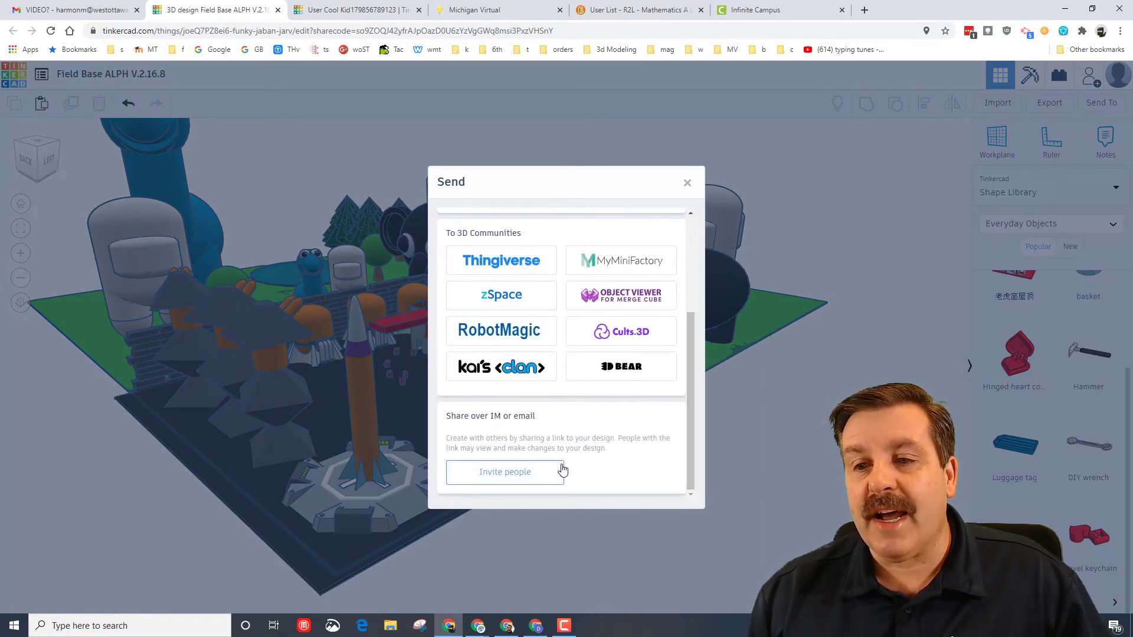
pyautogui.click(541, 475)
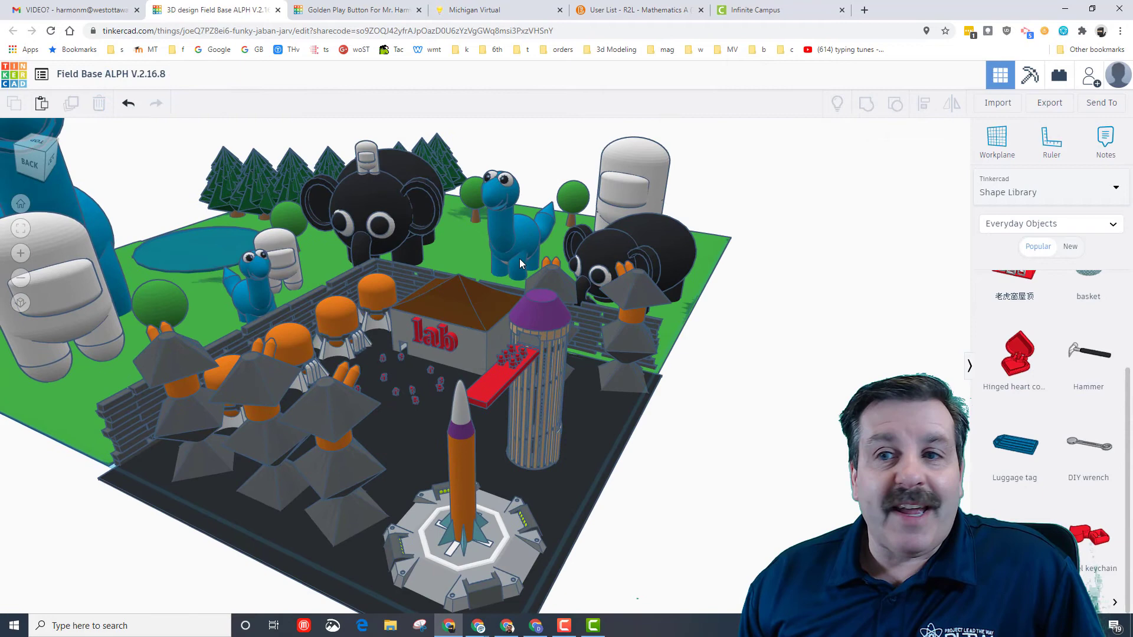
# Step: Add a note reading "OMG that is awesome!" on top of the purple-roofed tower and delete it
pyautogui.moveTo(519, 259)
pyautogui.mouseDown(button='right')
pyautogui.moveTo(461, 250)
pyautogui.moveTo(520, 263)
pyautogui.mouseUp(button='right')
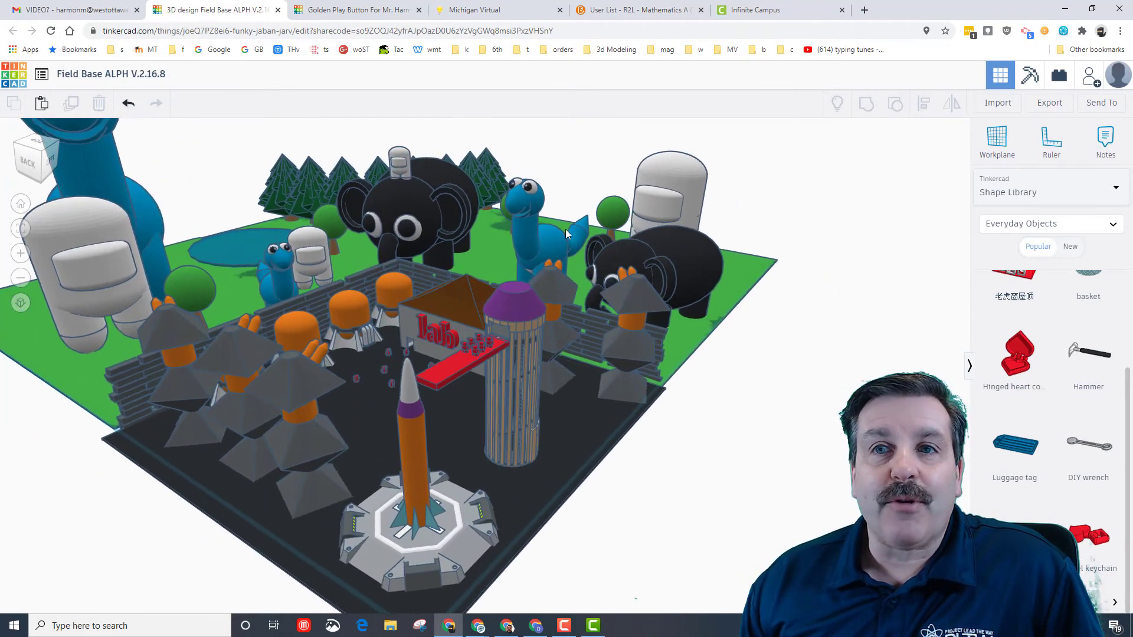
pyautogui.click(1109, 141)
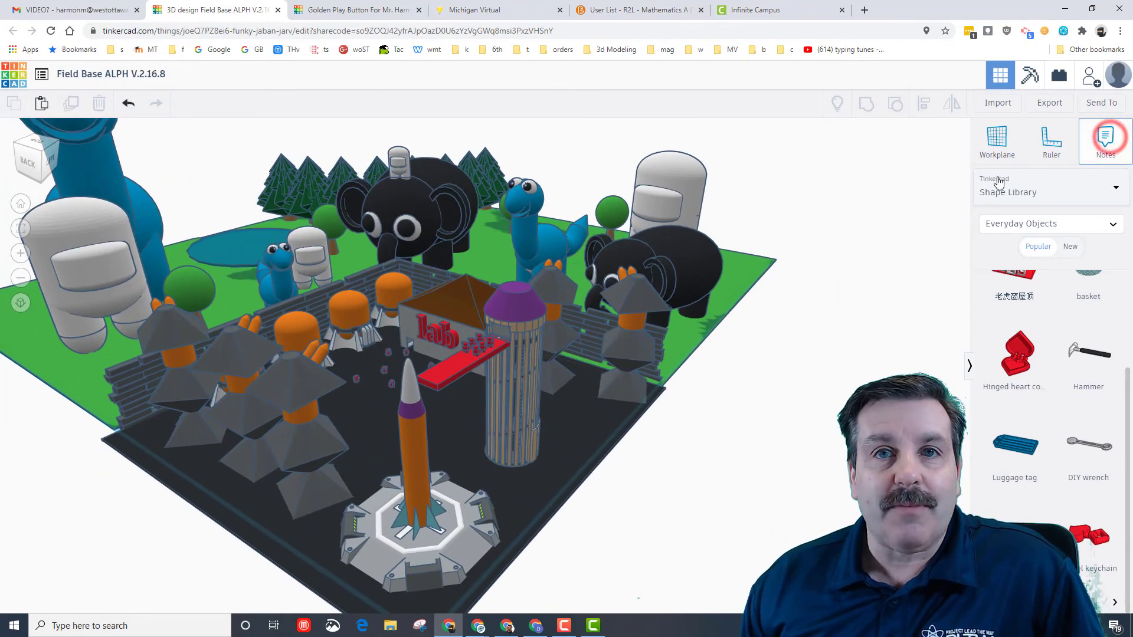
pyautogui.click(516, 292)
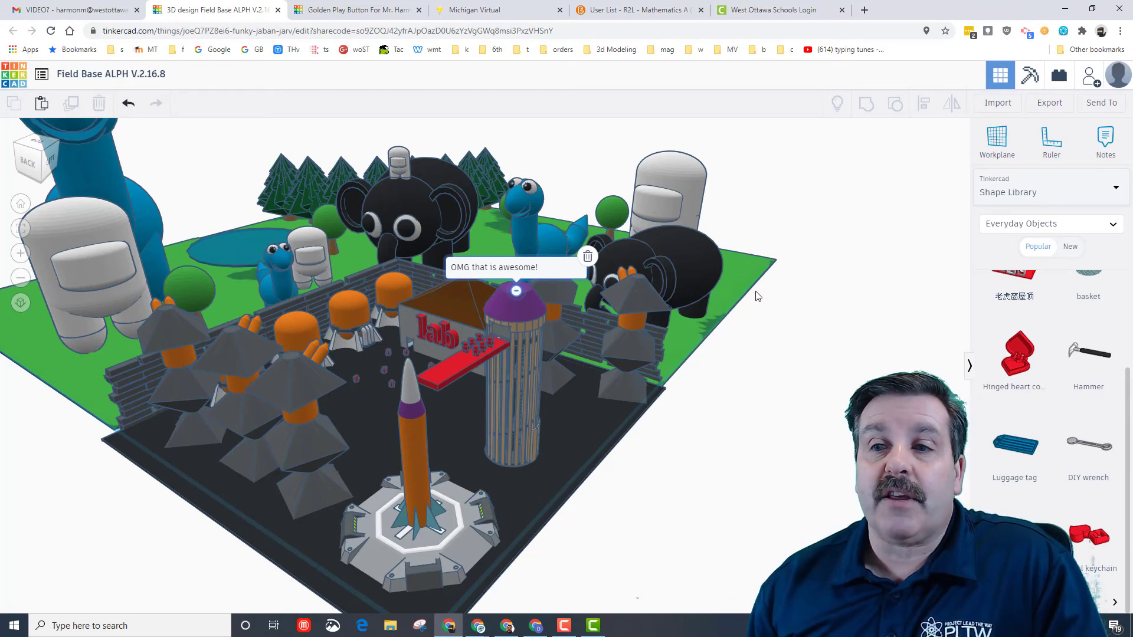
pyautogui.click(587, 257)
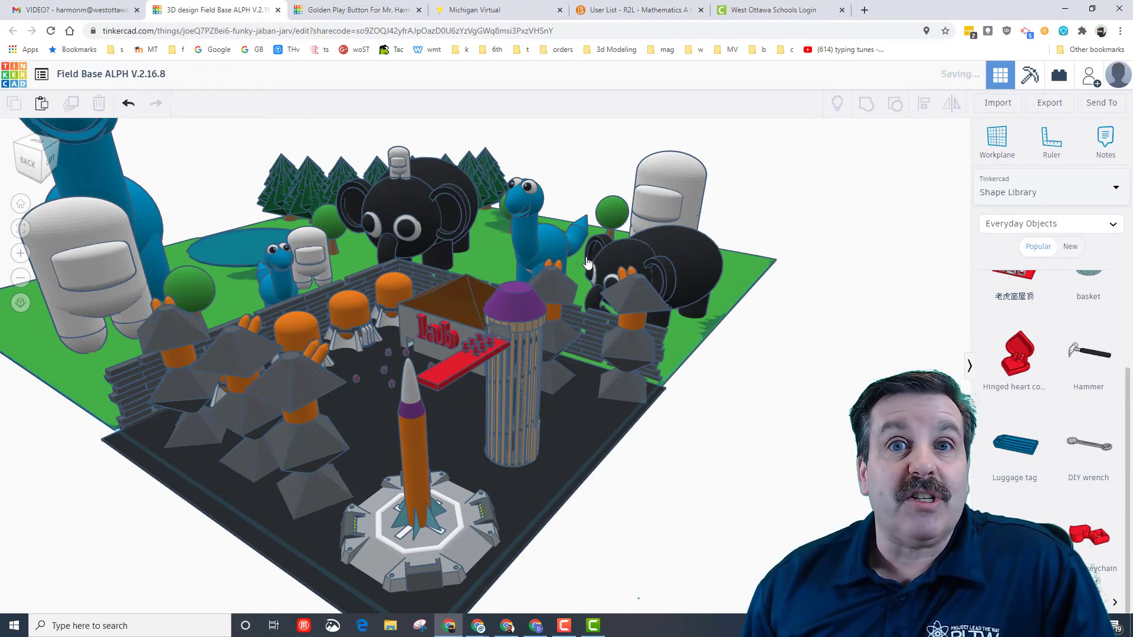